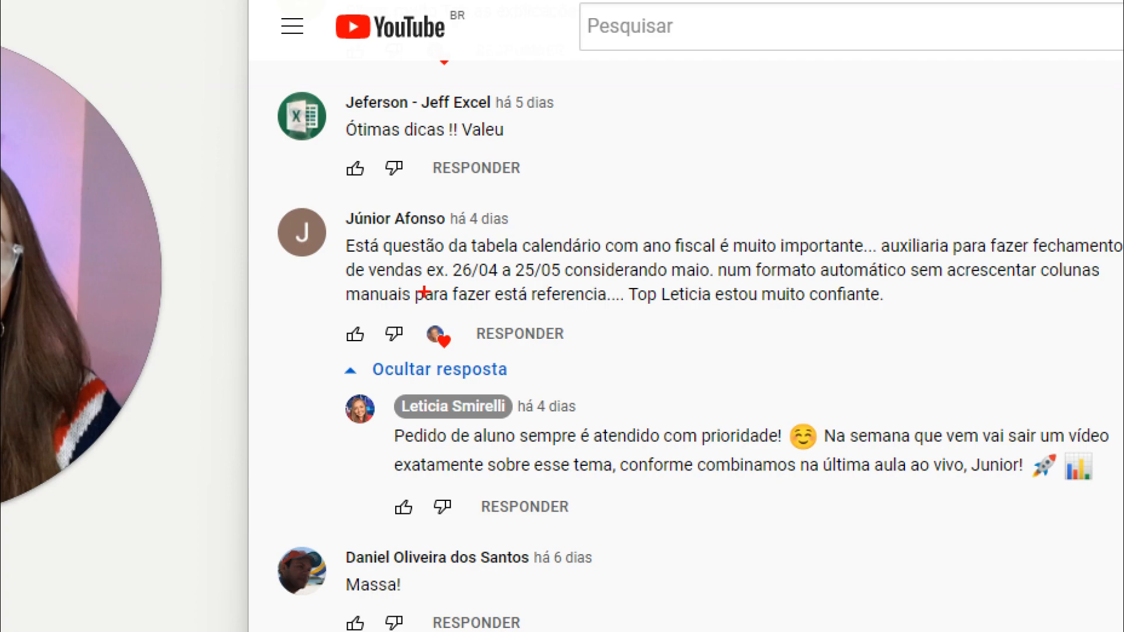
mouse_move(424, 291)
left_mouse_down()
mouse_move(474, 285)
mouse_move(511, 254)
mouse_move(556, 171)
left_mouse_up()
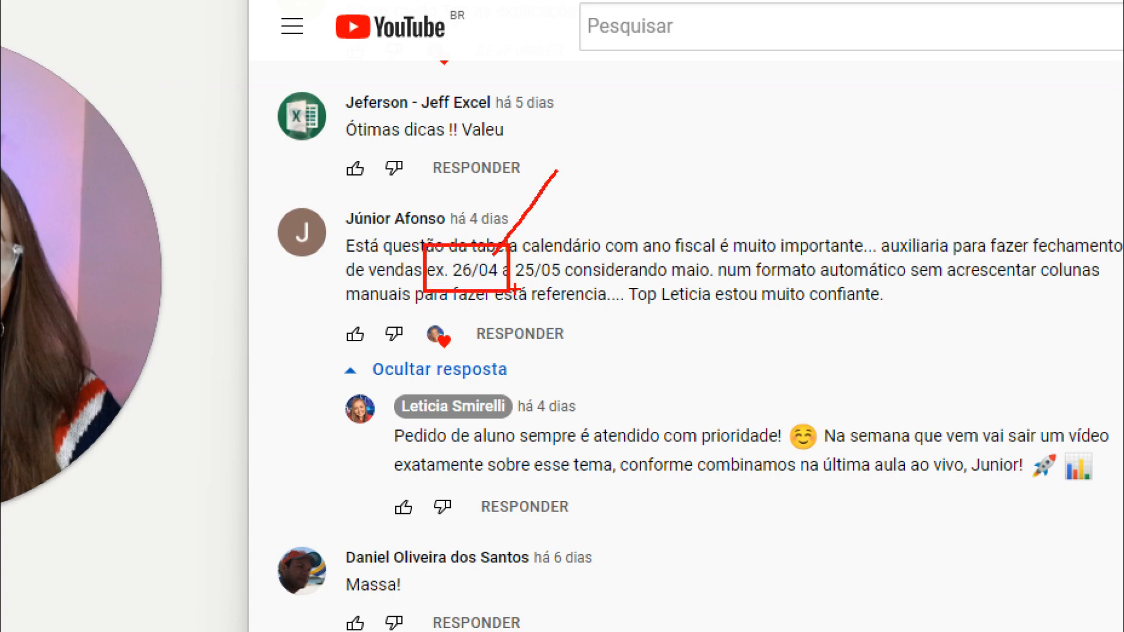
mouse_move(514, 288)
left_mouse_down()
mouse_move(573, 242)
mouse_move(609, 179)
left_mouse_up()
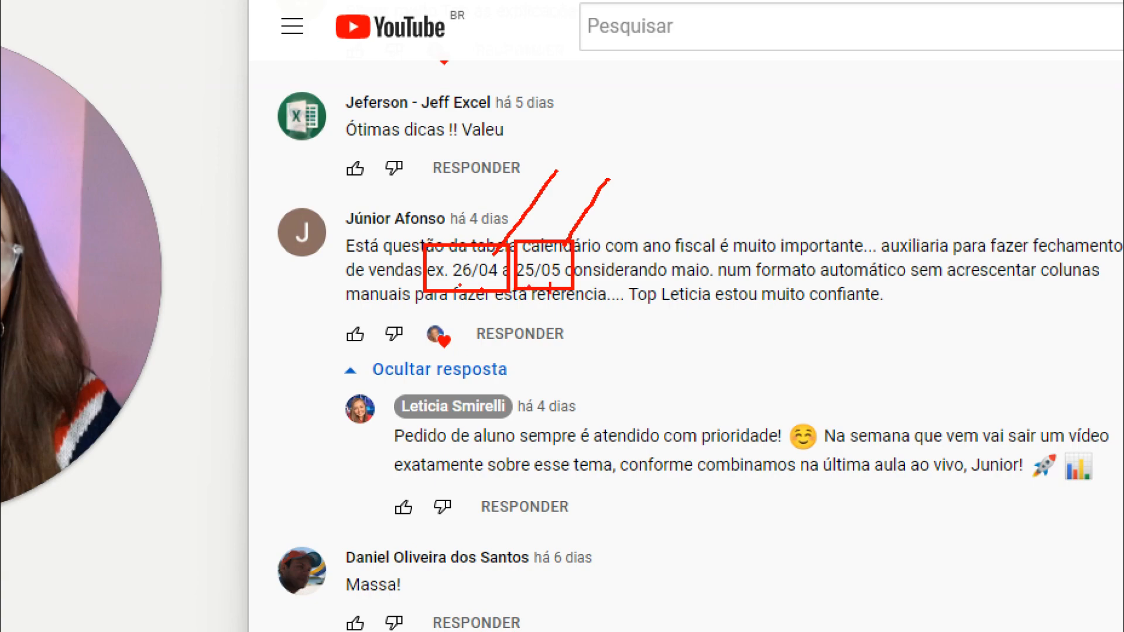
mouse_move(654, 308)
left_mouse_down()
mouse_move(714, 265)
mouse_move(724, 230)
left_mouse_up()
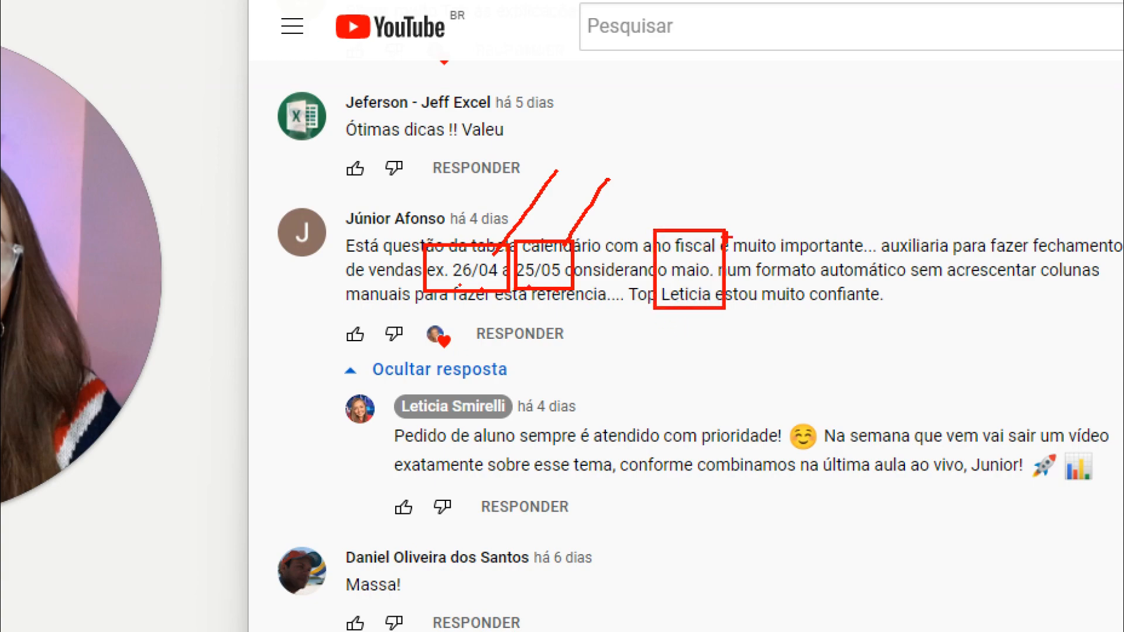
left_click_drag(859, 271, 887, 284)
left_click_drag(358, 314, 397, 315)
mouse_move(383, 459)
left_mouse_down()
mouse_move(876, 404)
mouse_move(838, 387)
left_mouse_up()
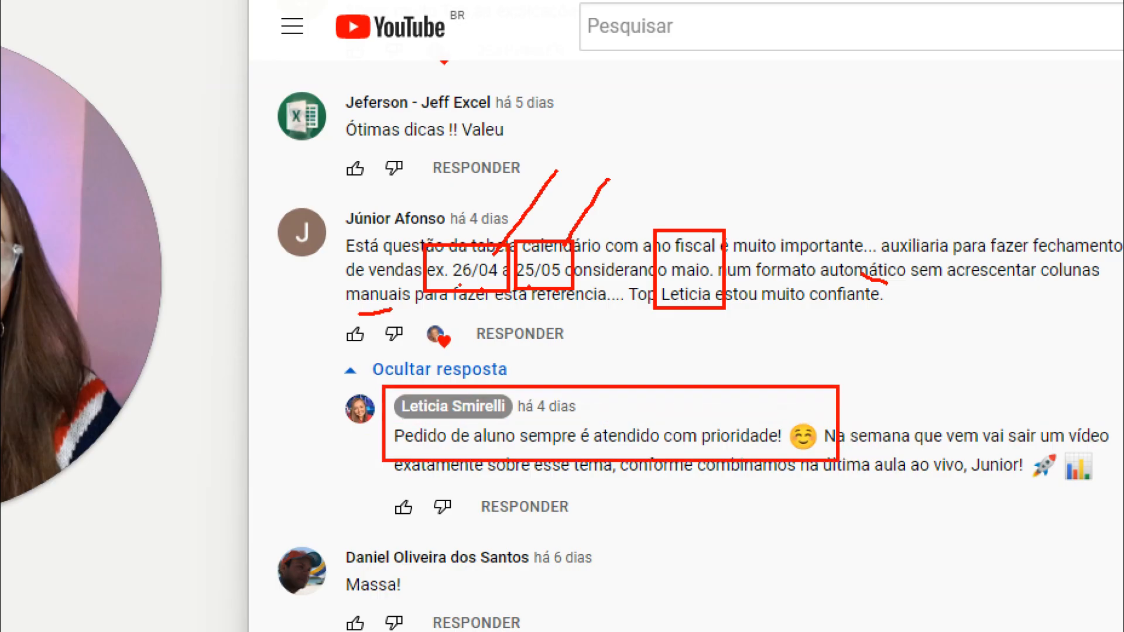
key("Escape")
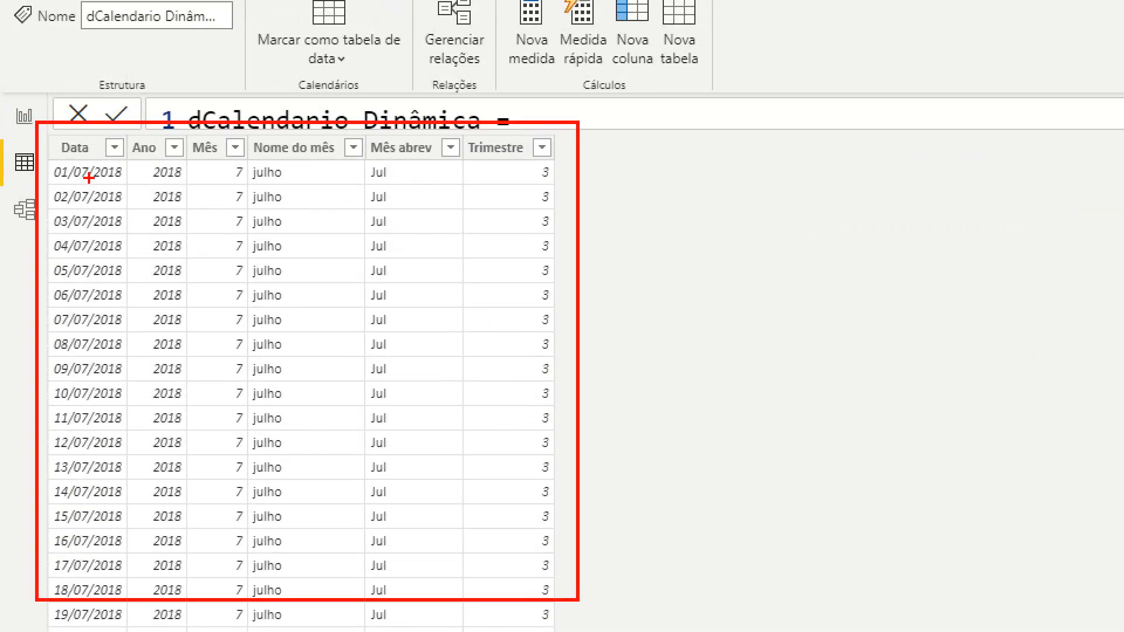
left_click_drag(103, 130, 117, 111)
left_click_drag(156, 129, 240, 100)
left_click_drag(325, 136, 339, 126)
left_click_drag(430, 142, 439, 135)
left_click_drag(513, 144, 531, 133)
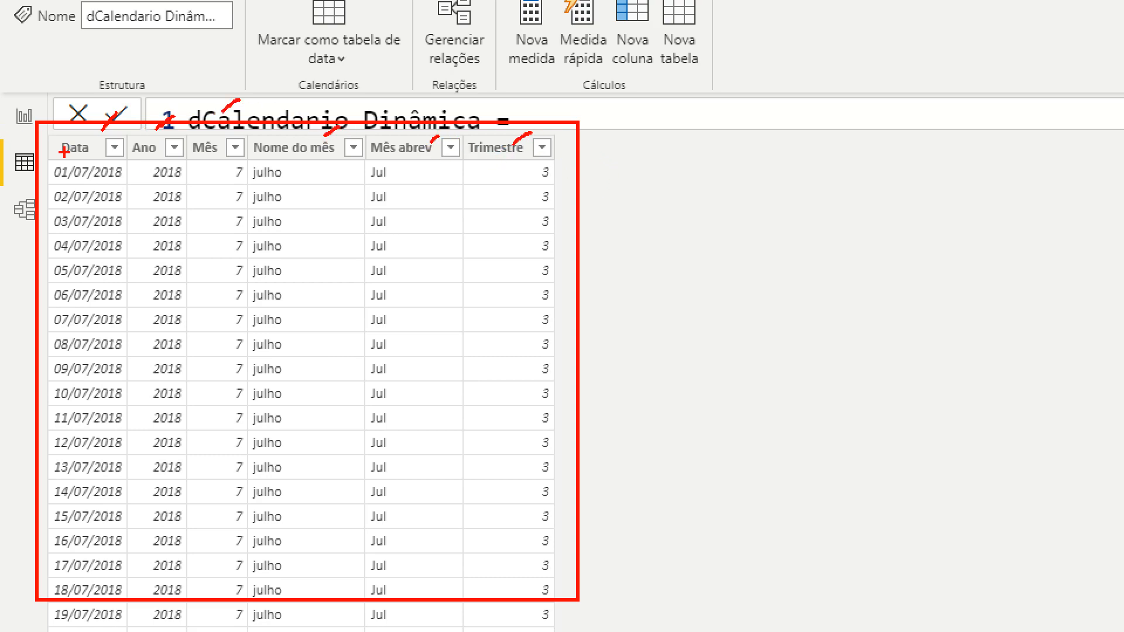
mouse_move(49, 134)
left_mouse_down()
mouse_move(117, 484)
mouse_move(72, 611)
left_mouse_up()
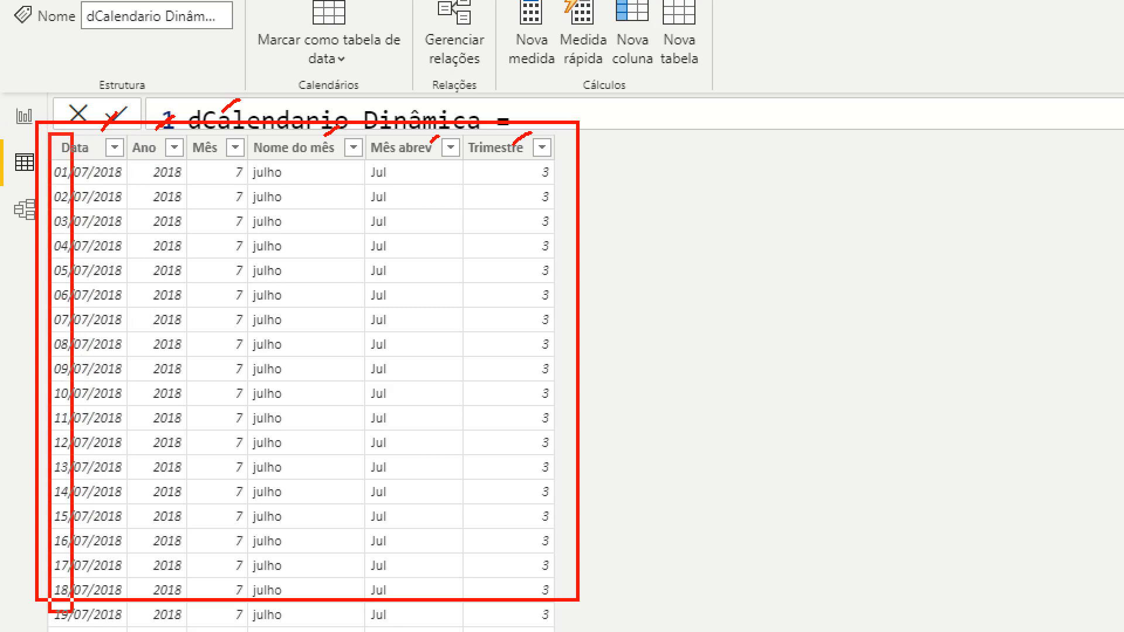
key("Escape")
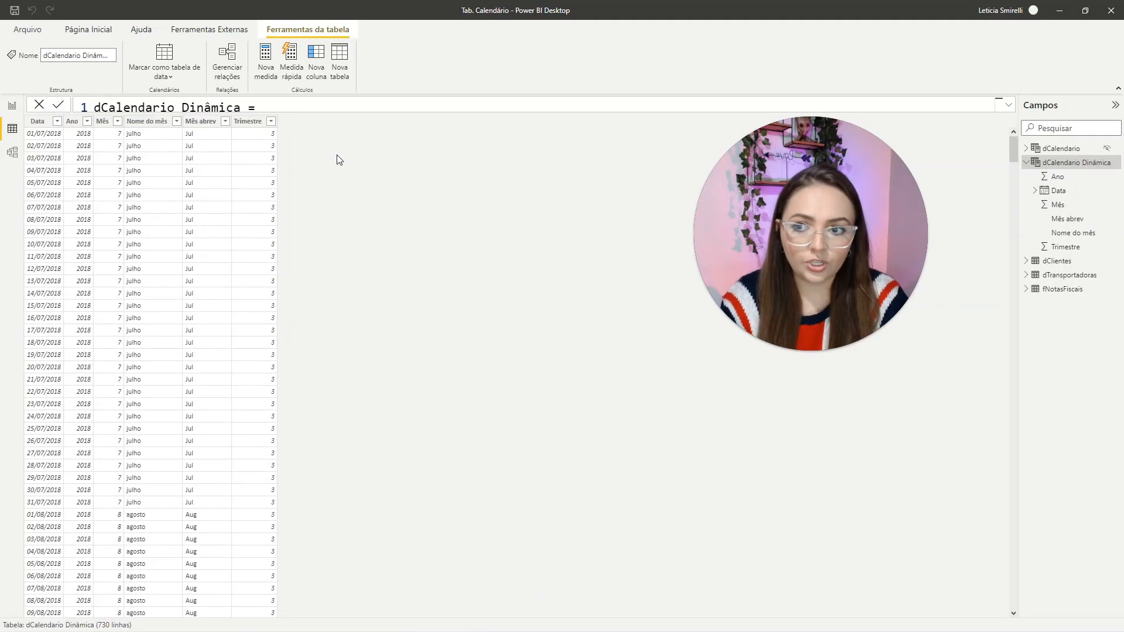
key("ctrl+1")
left_click(316, 71)
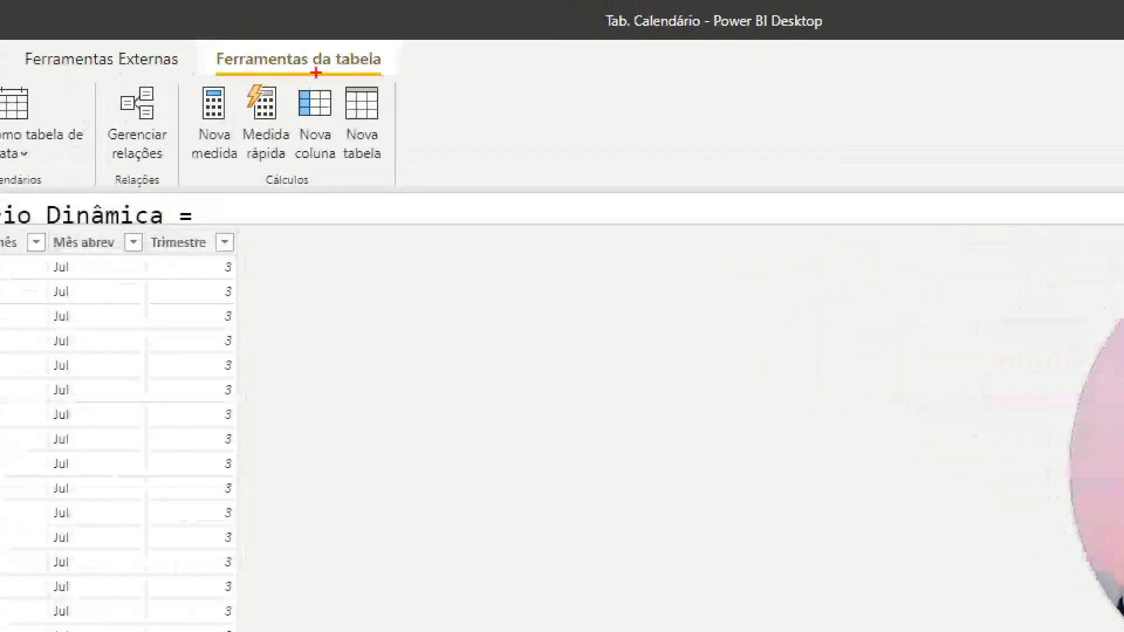
left_click_drag(288, 87, 349, 207)
key("Escape")
Add a new calculated column to the dCalendario Dinâmica table and name it Dia.
left_click(316, 122)
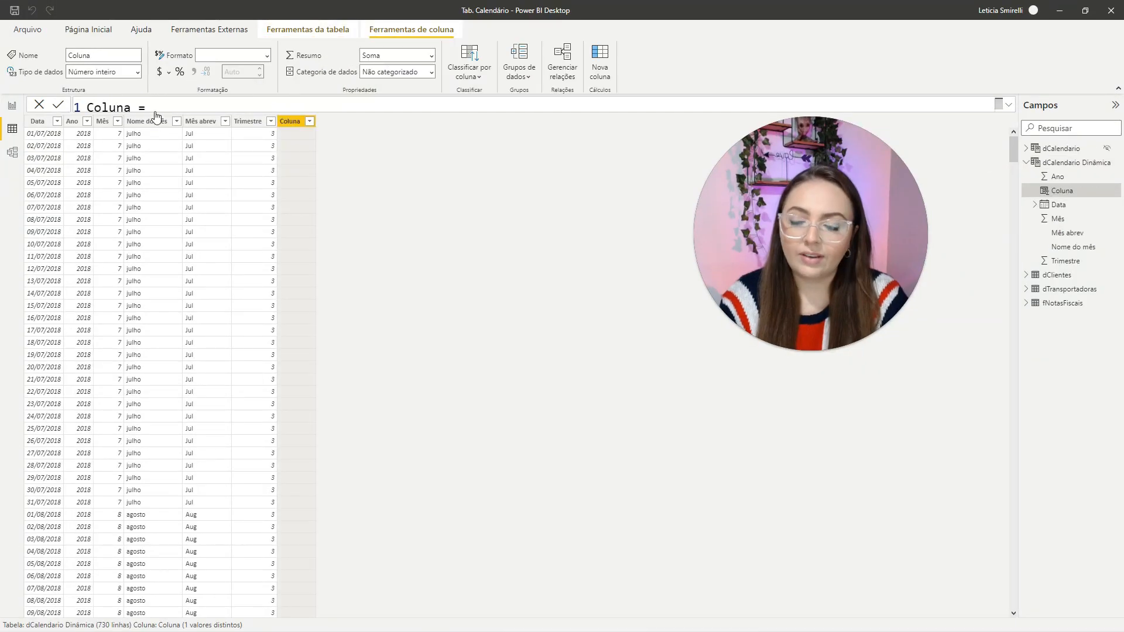
left_click(164, 104)
left_click(1009, 105)
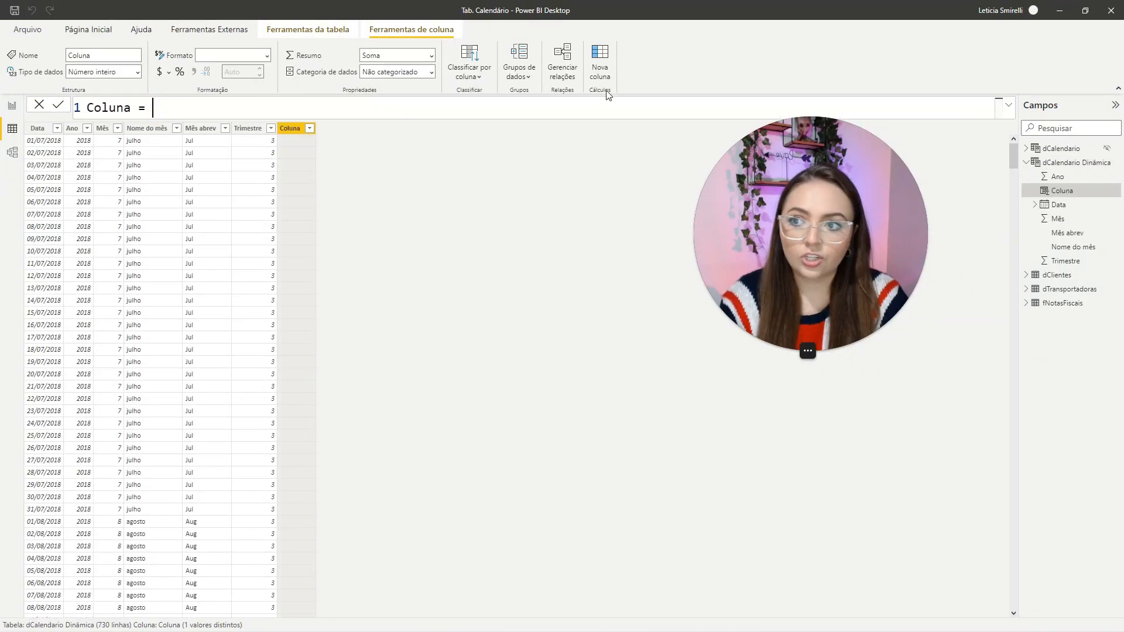
double_click(120, 107)
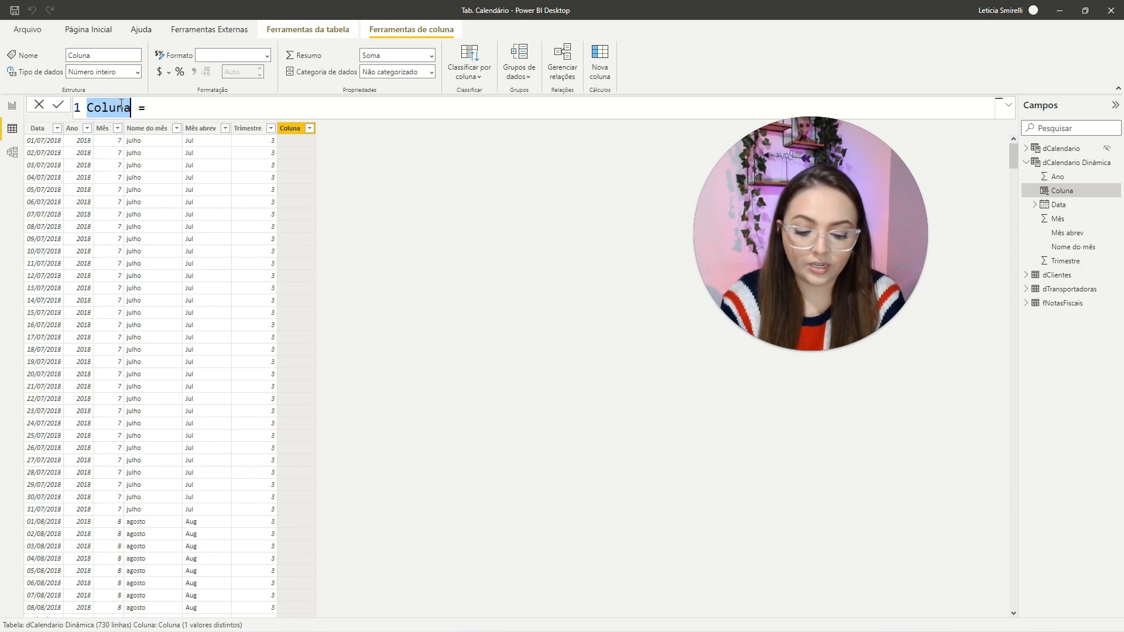
type("Dia")
Define the Dia column with the formula DAY('dCalendario Dinâmica'[Data]).
type("D")
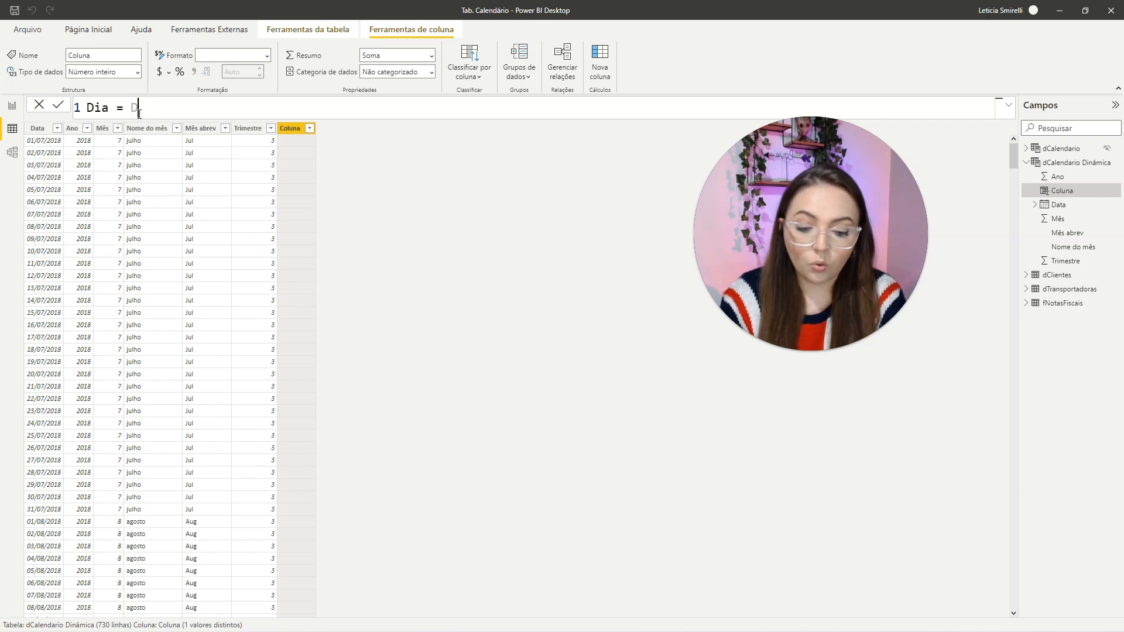
type("AY(")
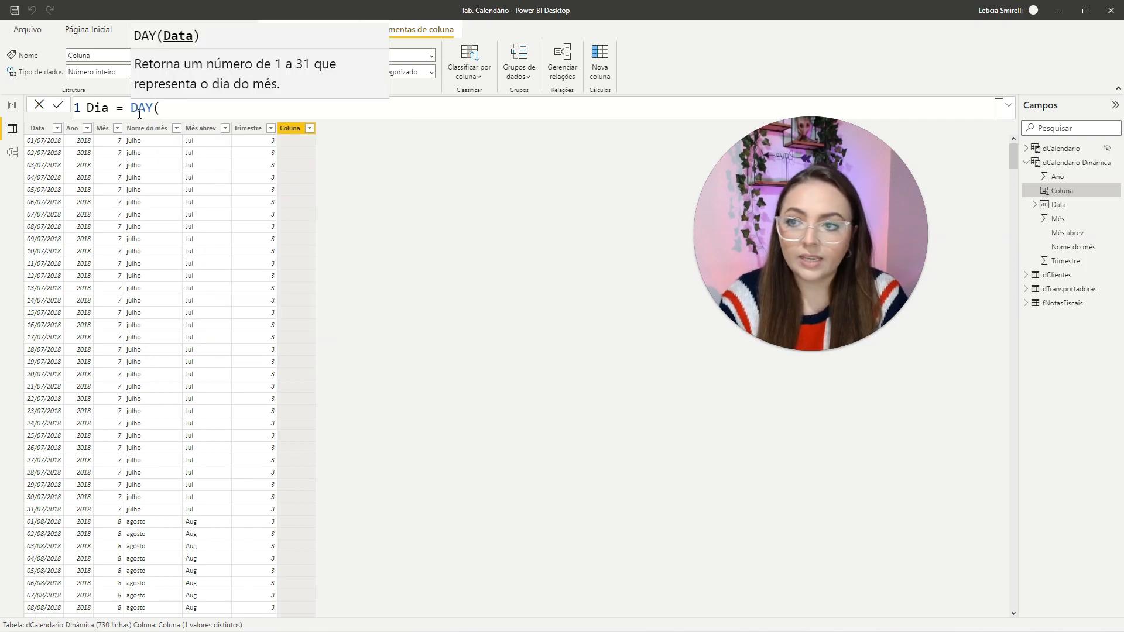
type("Data")
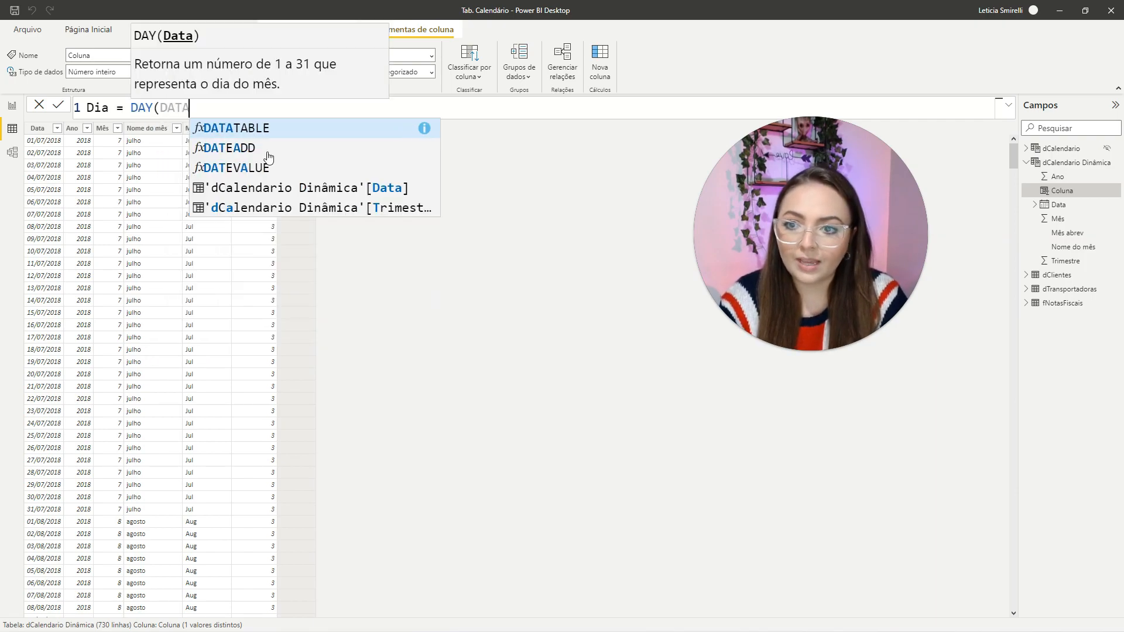
left_click(356, 187)
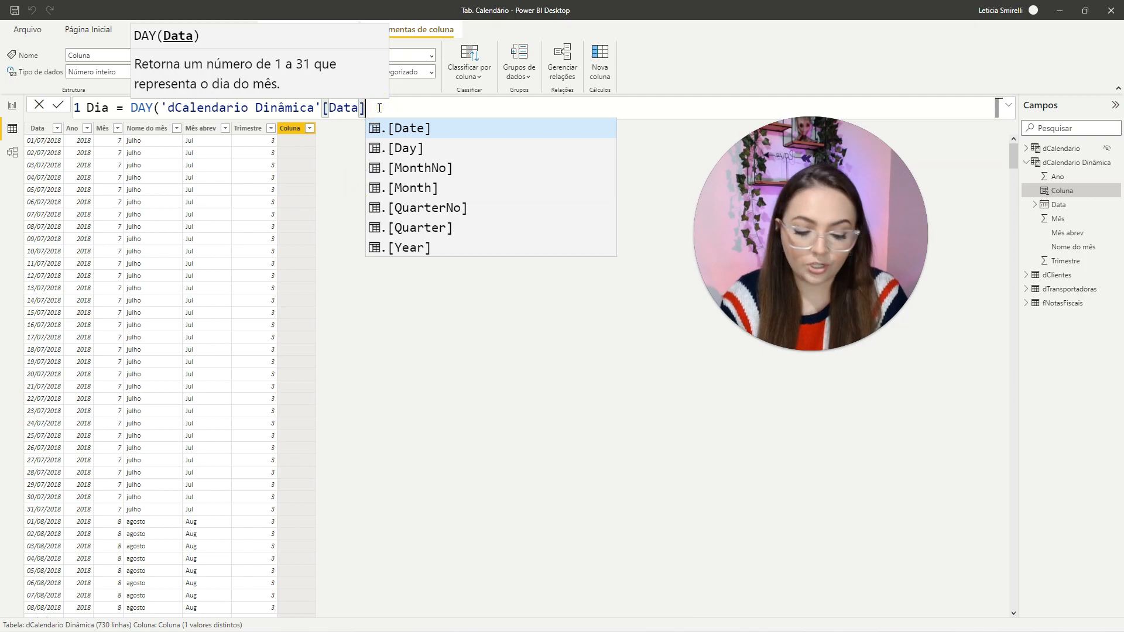
type(")")
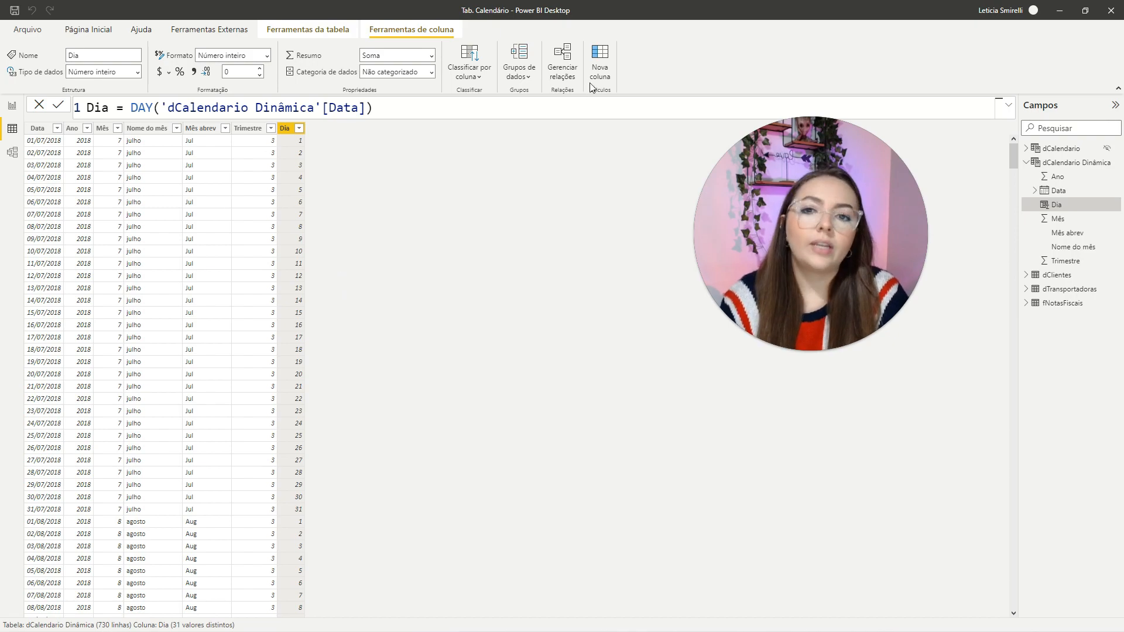
Add another calculated column to the dCalendario Dinâmica table and name it Aux Mês Fiscal.
left_click(595, 78)
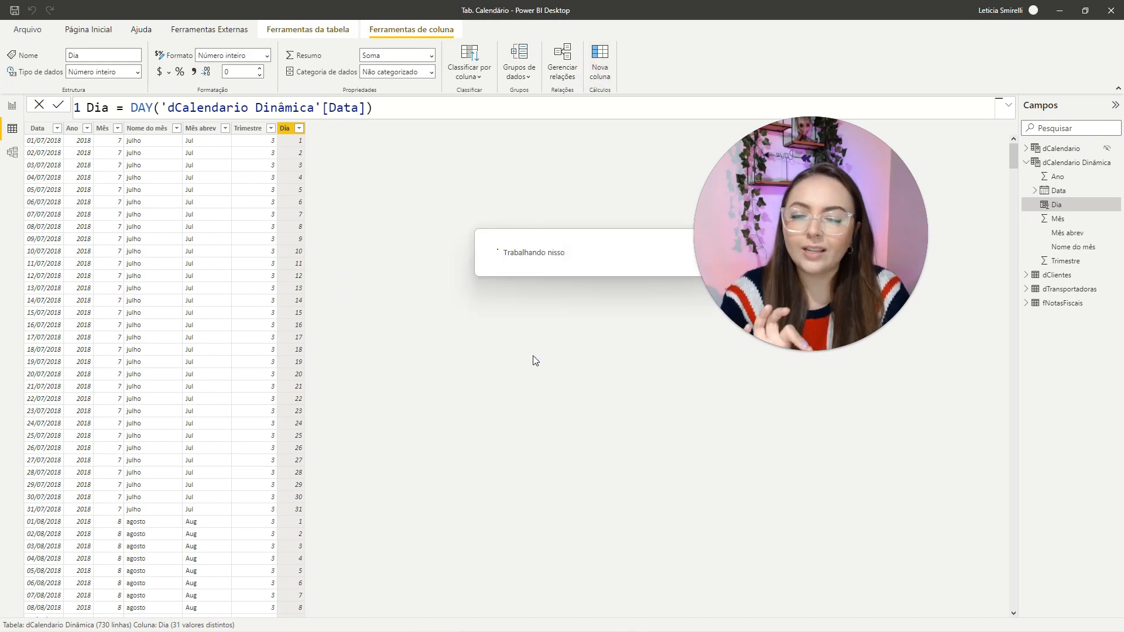
key("Home")
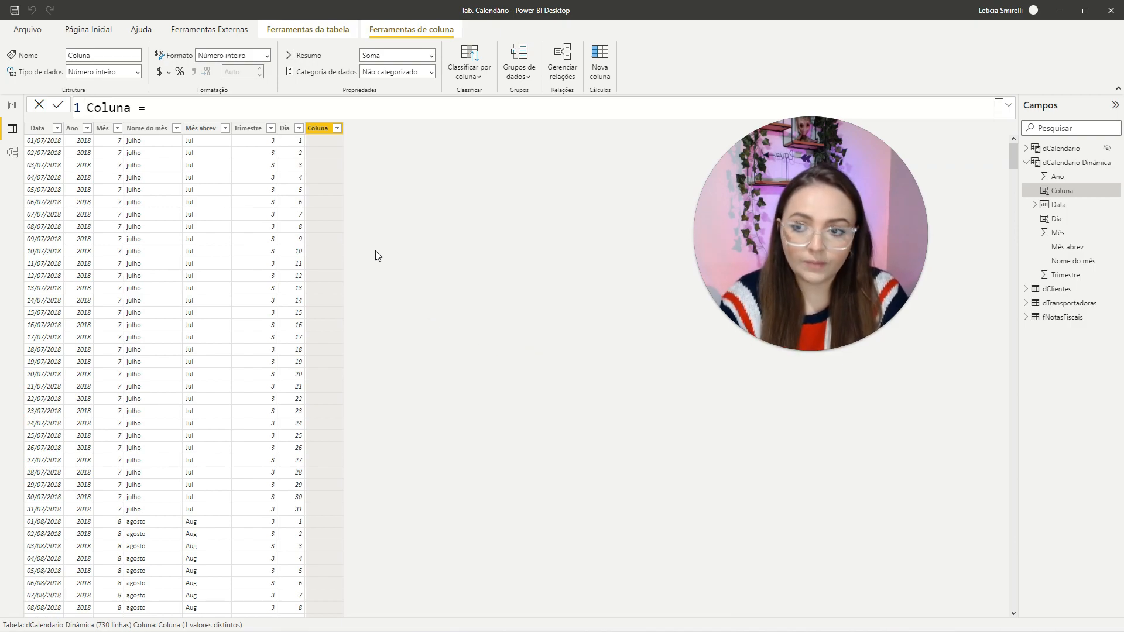
left_click(150, 116)
left_click(171, 108)
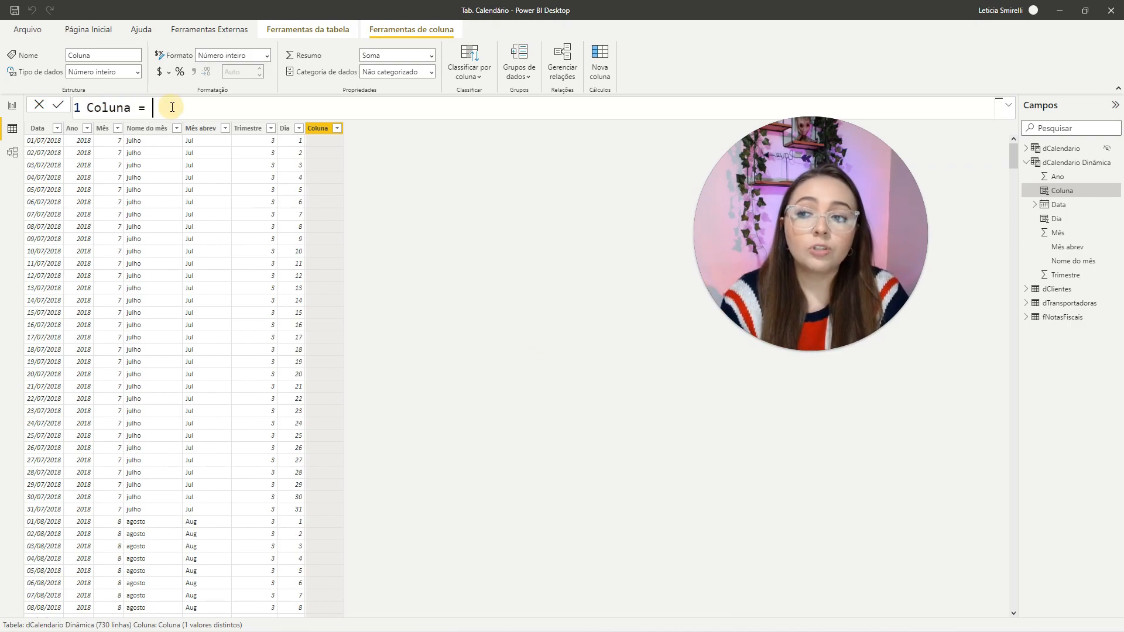
double_click(114, 108)
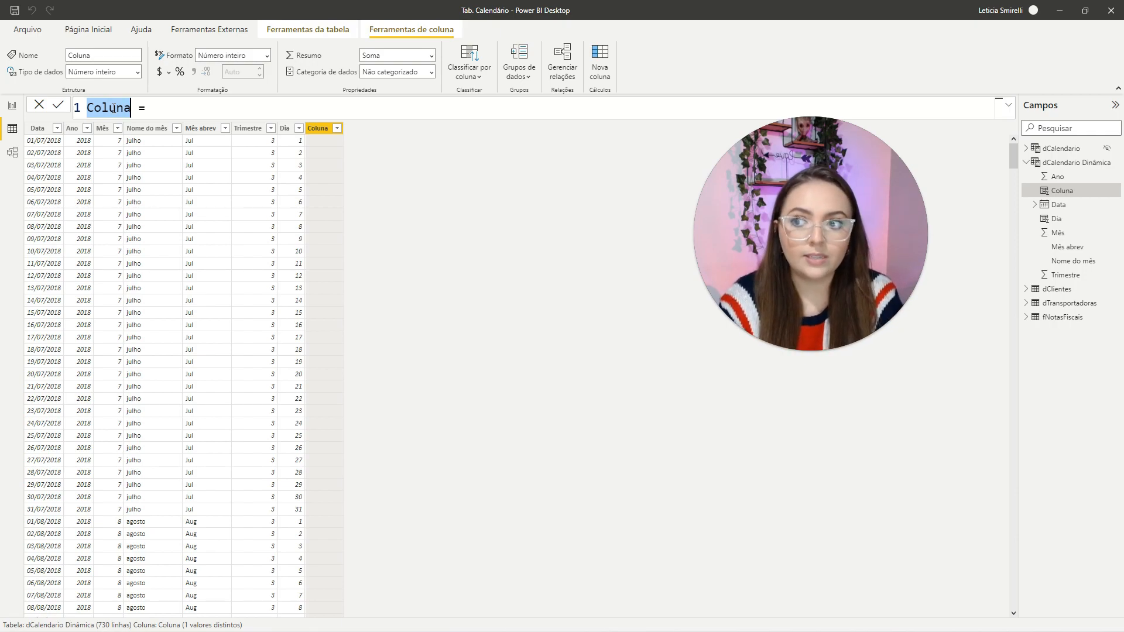
type("Aux M")
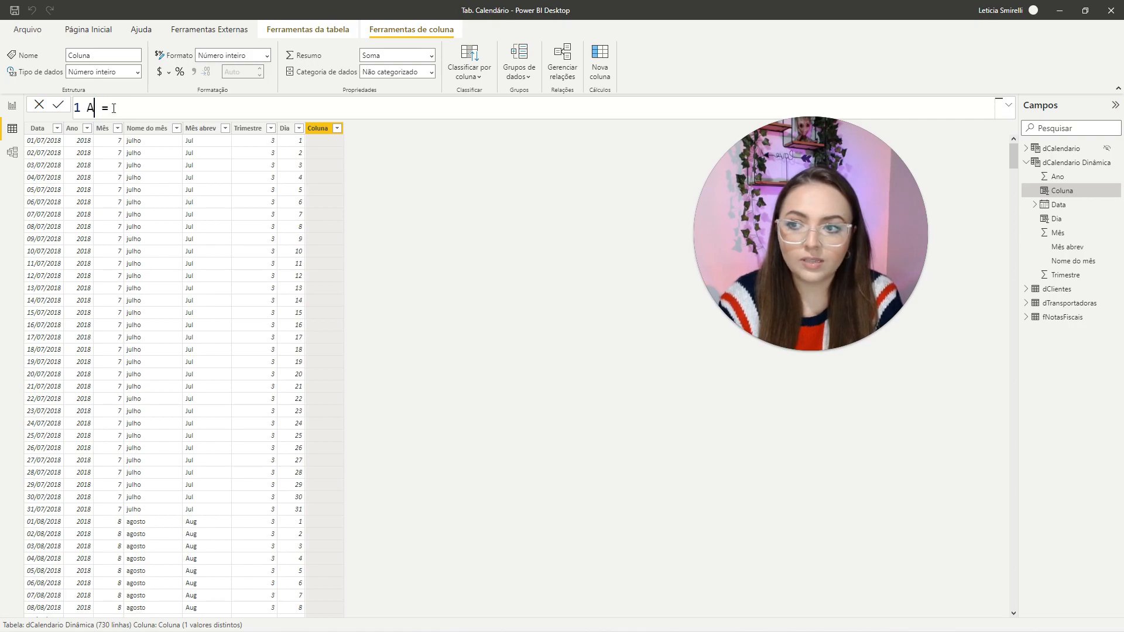
type("ês Fiscal")
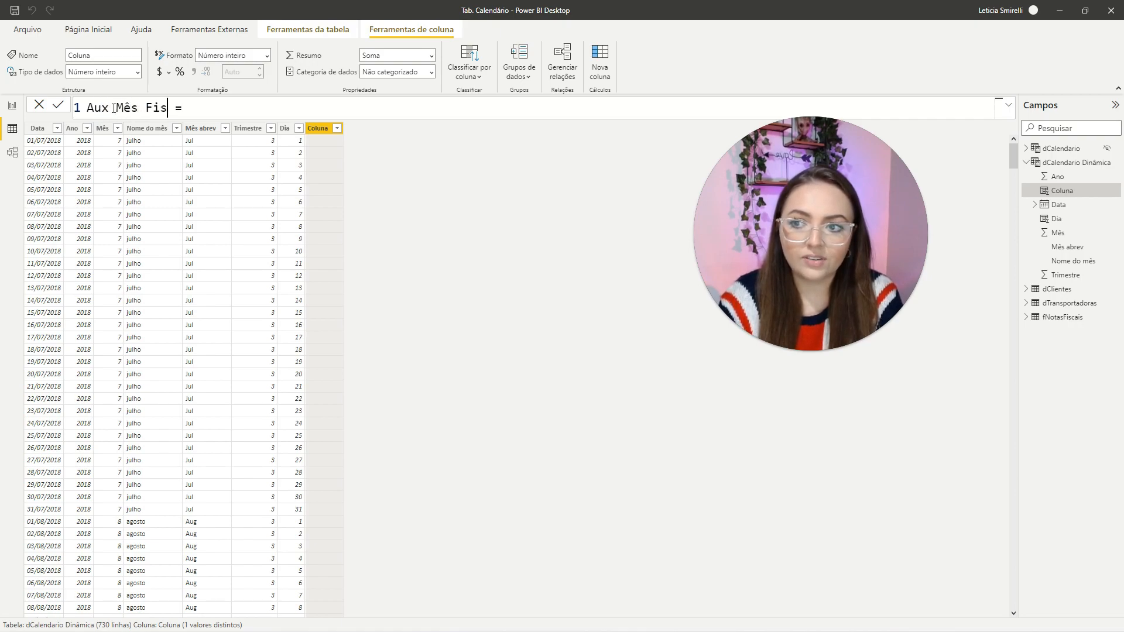
Start the Aux Mês Fiscal formula on a new line with an IF testing 'dCalendario Dinâmica'[Dia] < 26.
left_click(263, 102)
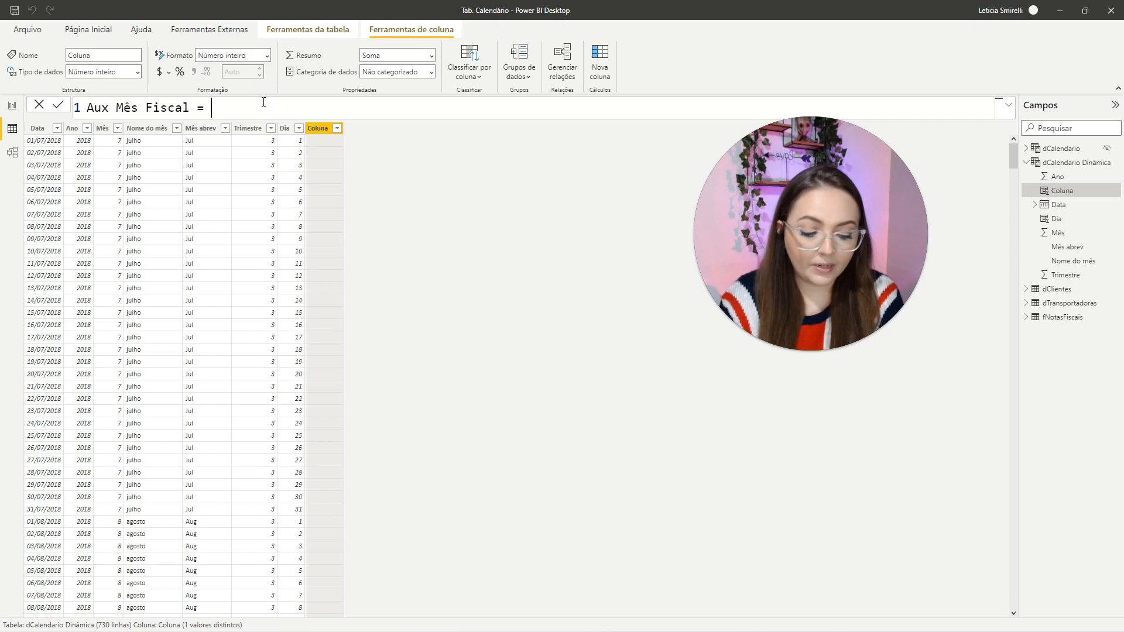
key("shift+Return")
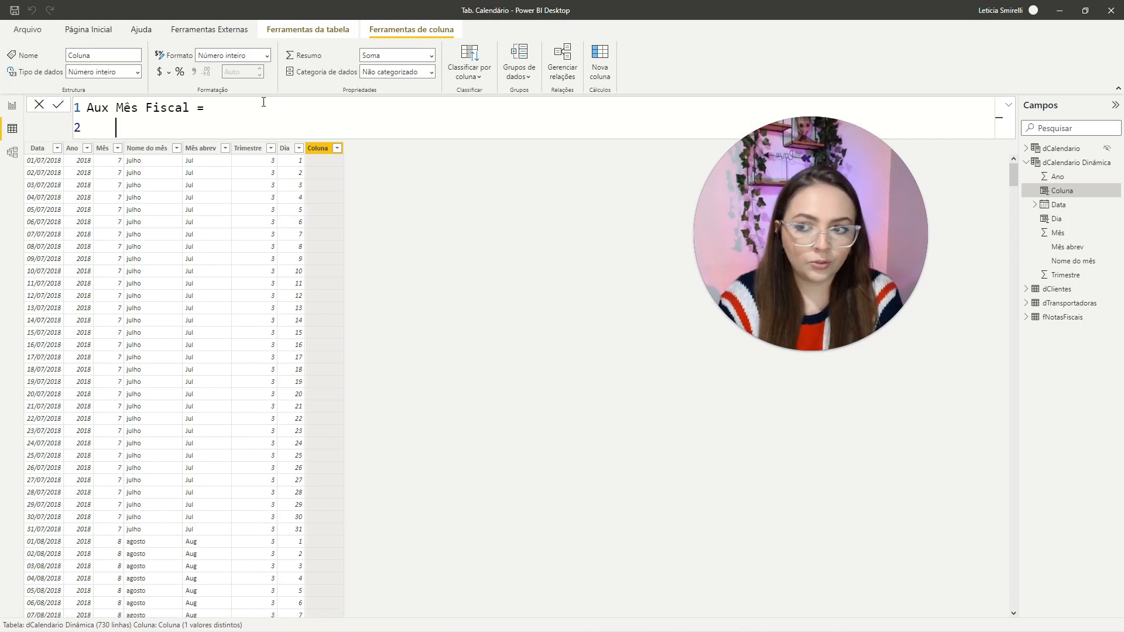
type("IF")
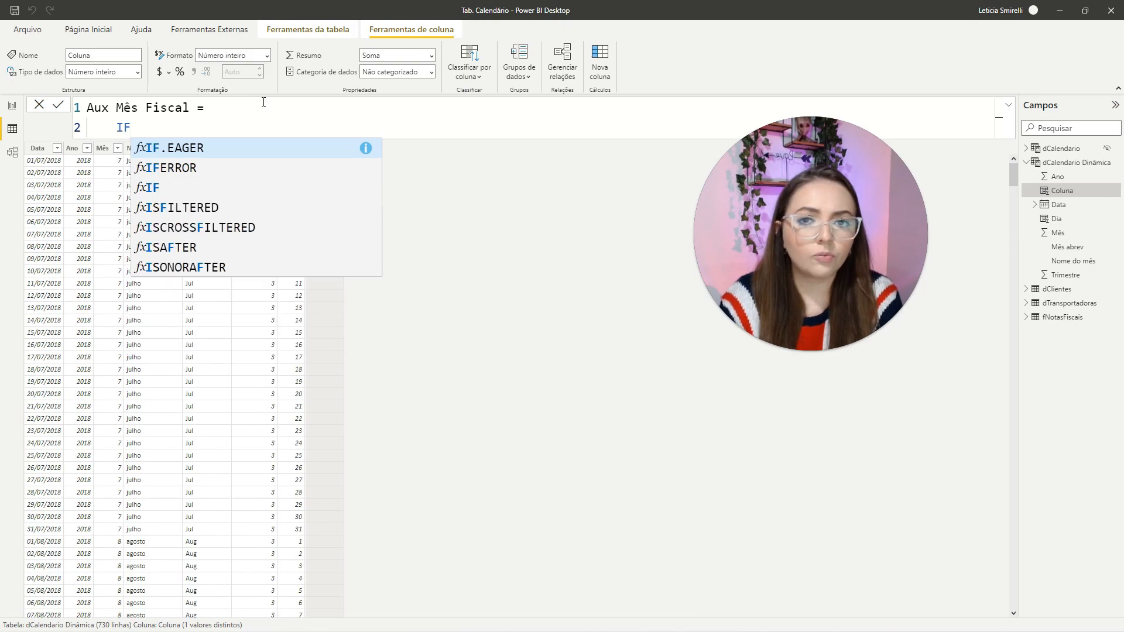
type("(")
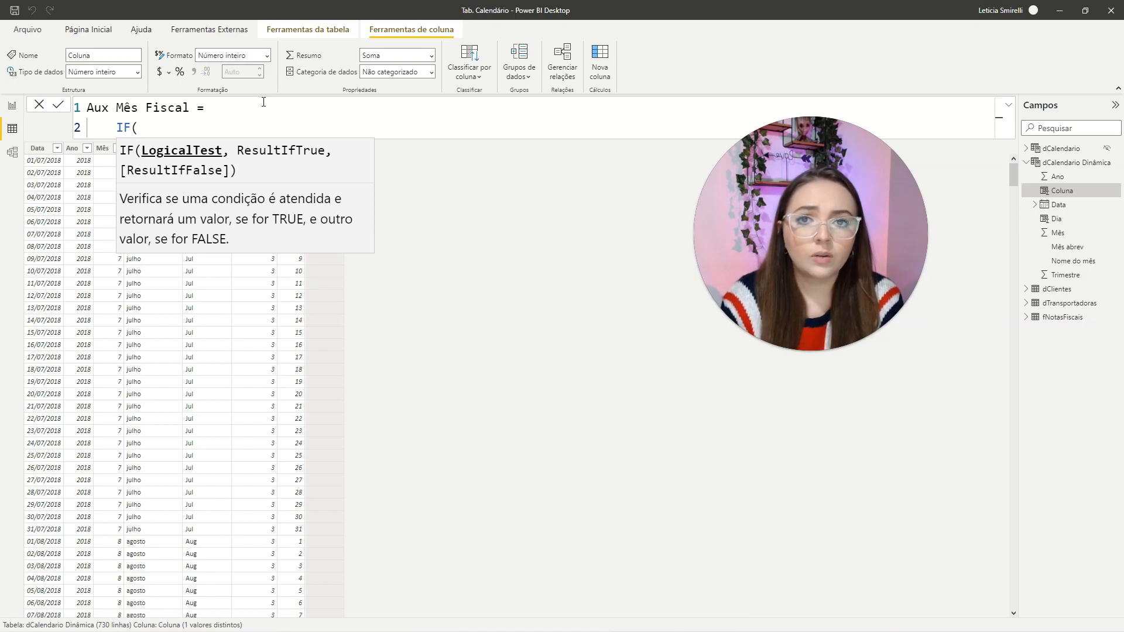
key("shift+Return")
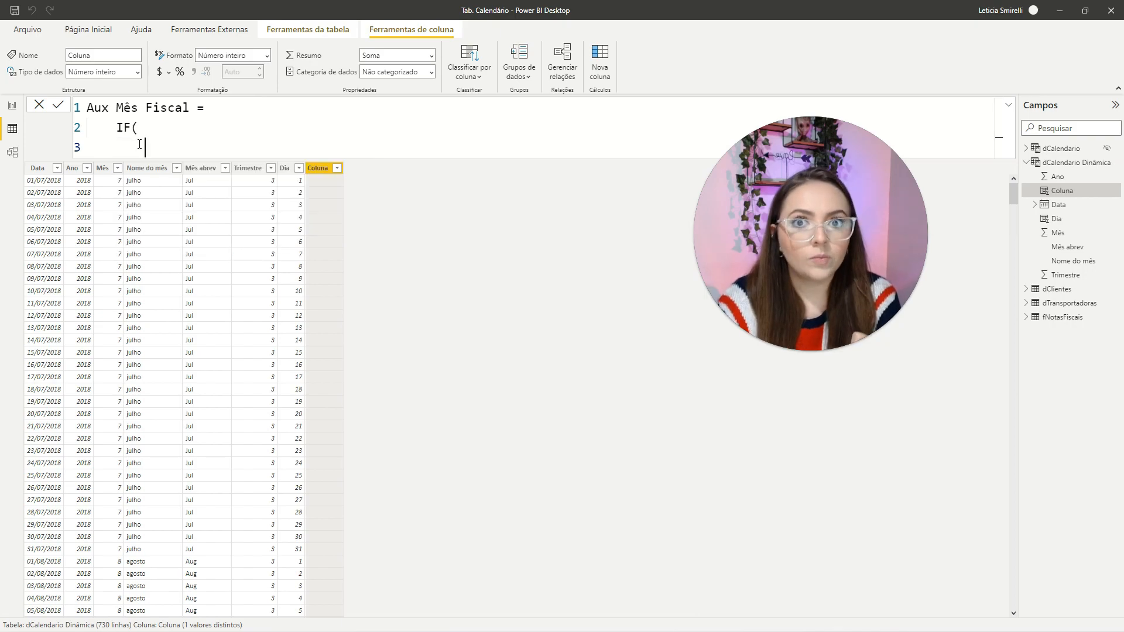
type("DCLA")
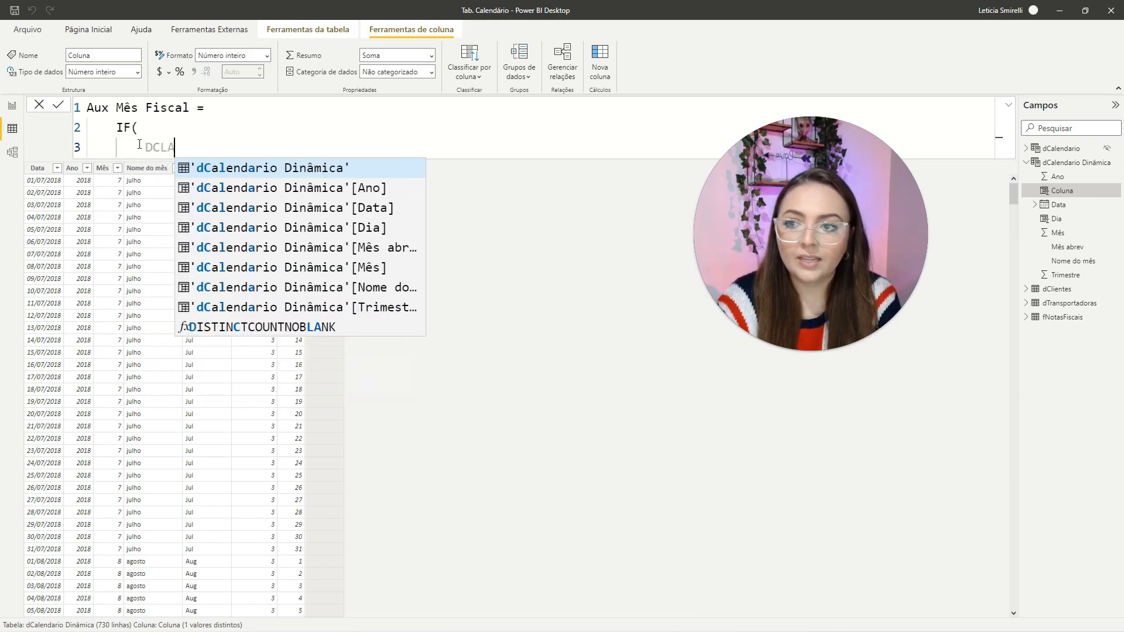
left_click(304, 230)
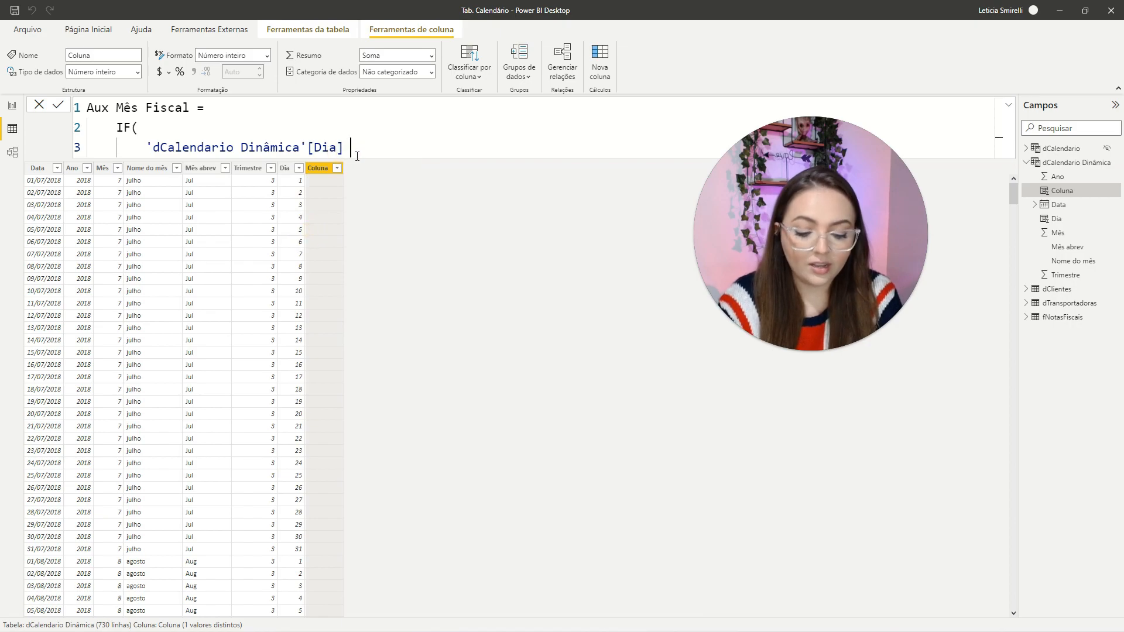
type("< ")
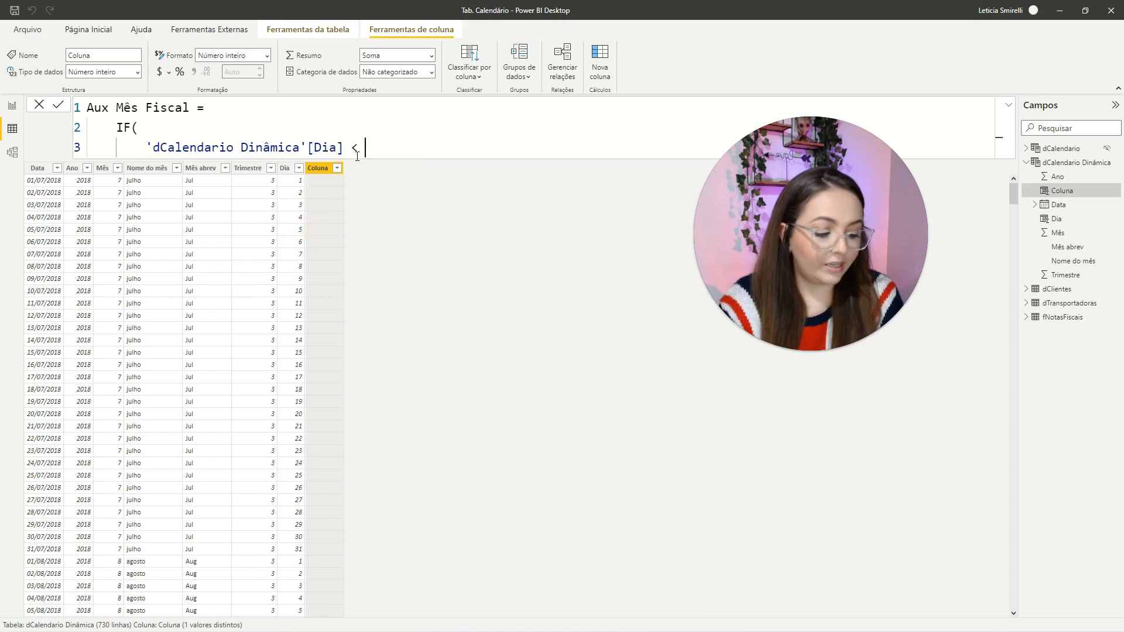
type("26")
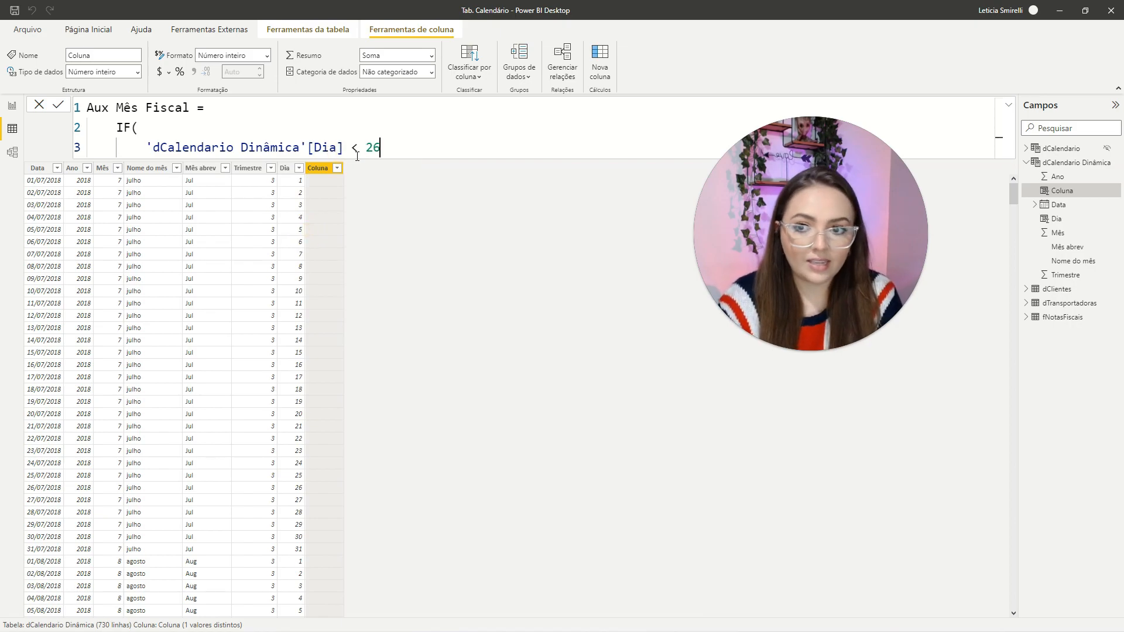
Enclose the IF's day condition in parentheses and end the logical test with a comma.
double_click(154, 149)
left_click(145, 148)
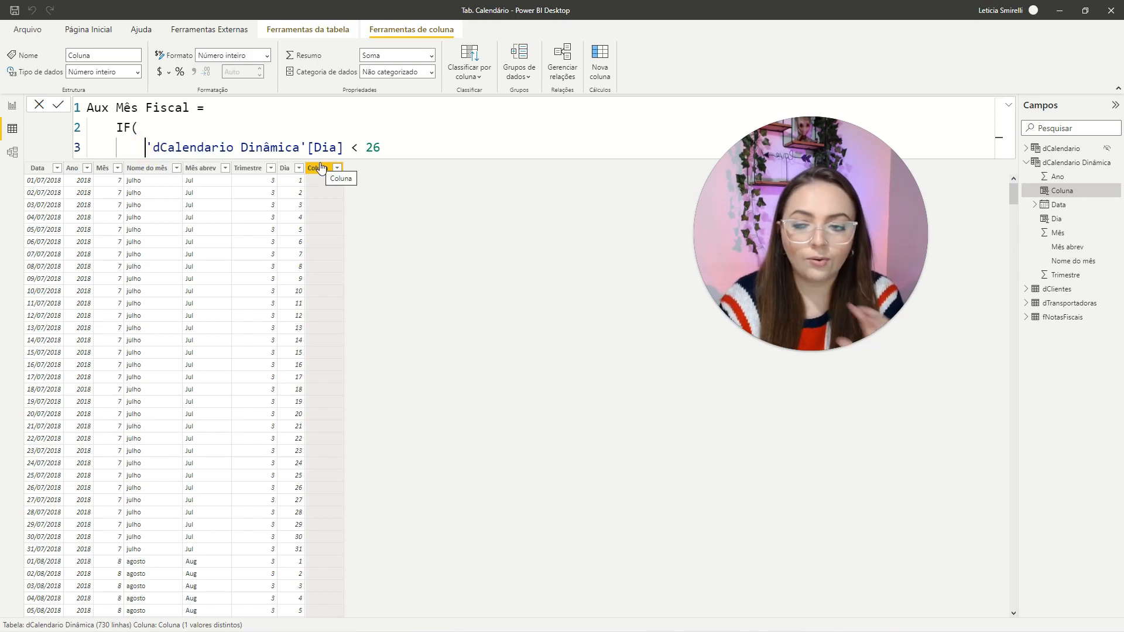
type("(")
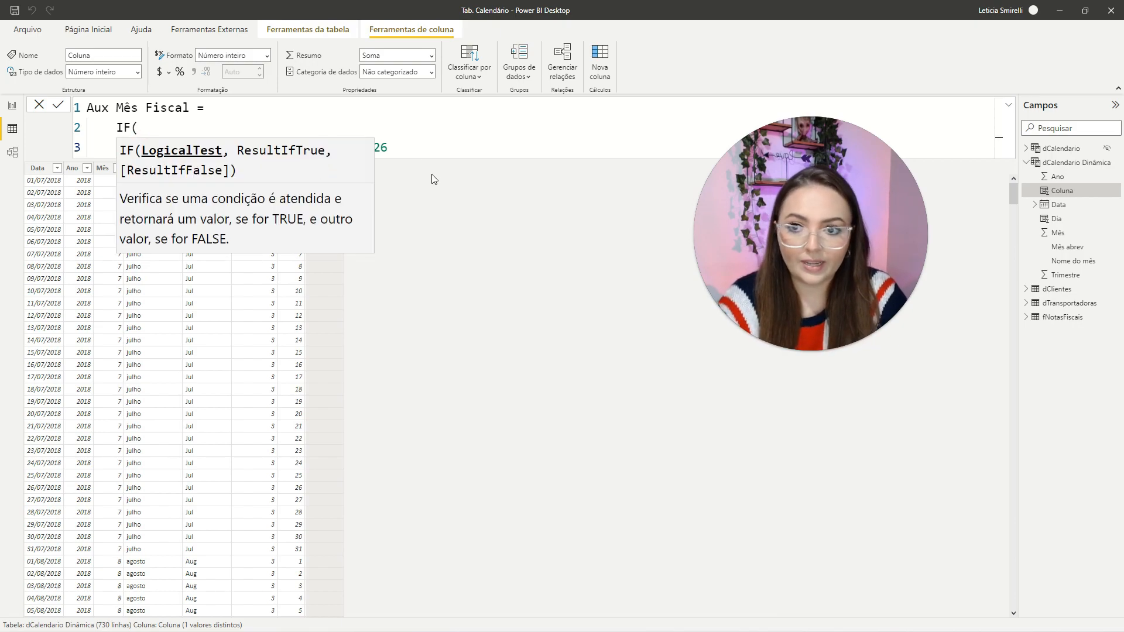
left_click(409, 143)
type("),")
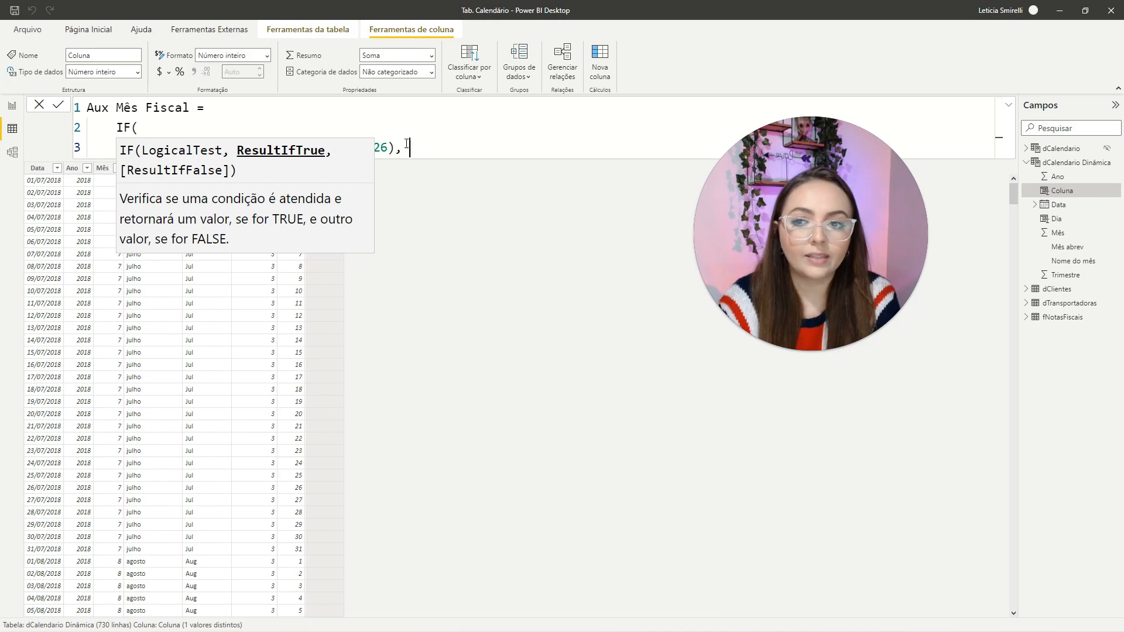
Set the IF's true result to 'dCalendario Dinâmica'[Data] and continue the formula on a new line.
type("DC")
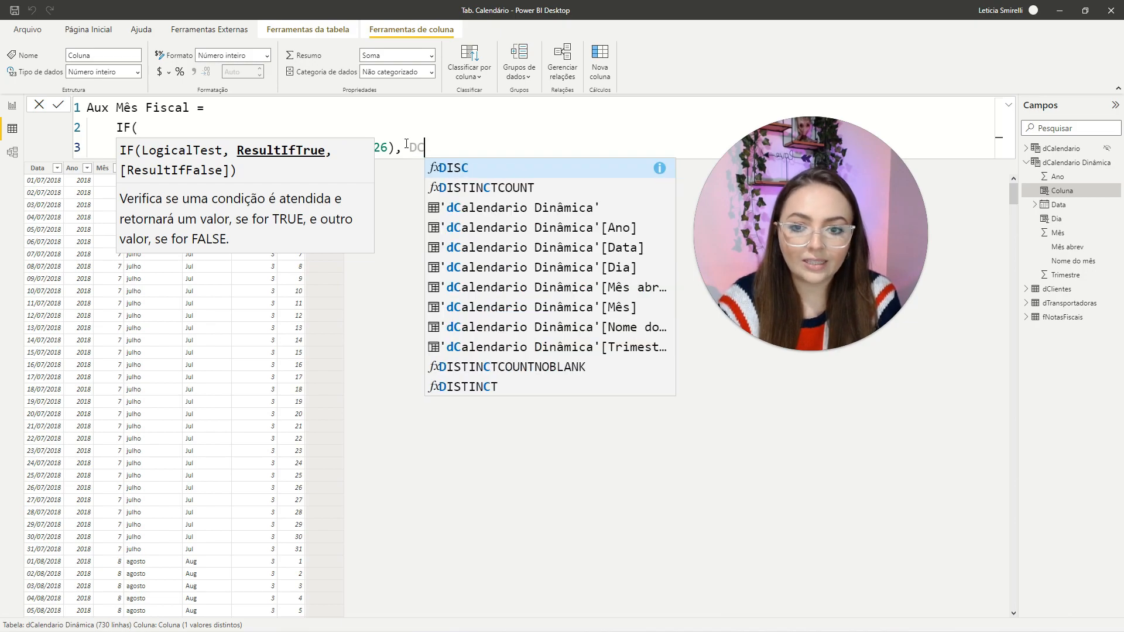
left_click(639, 248)
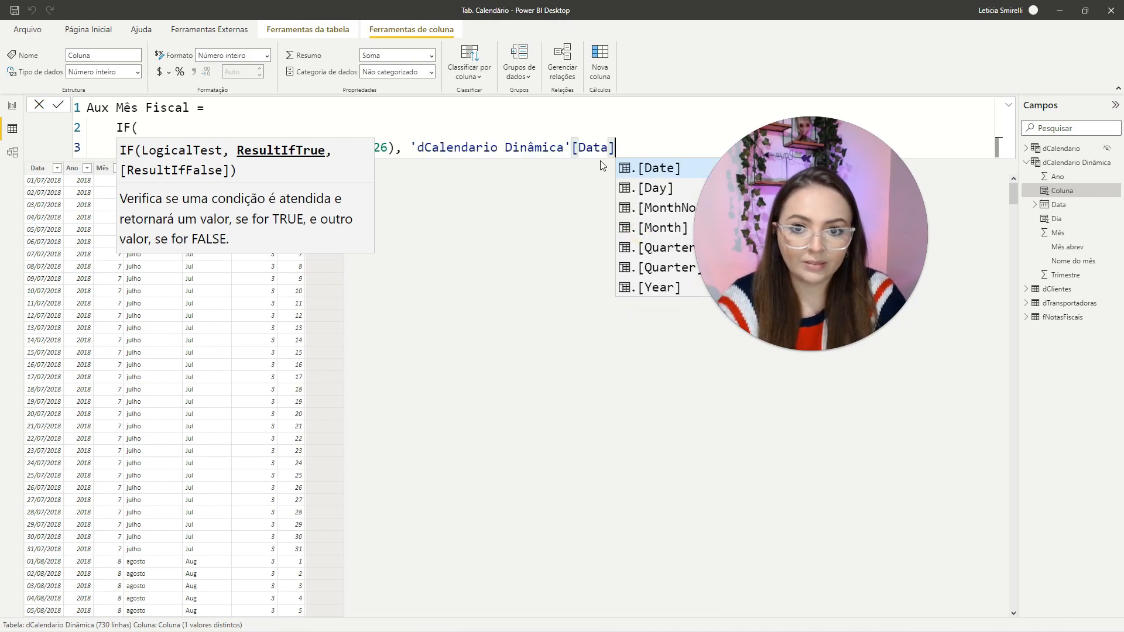
type(",")
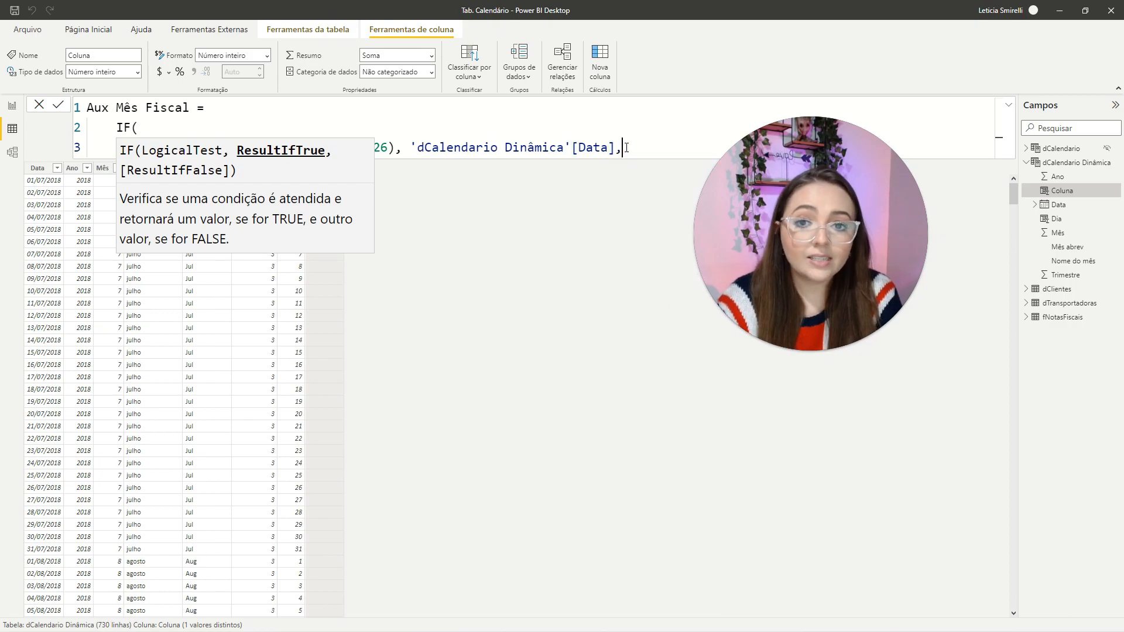
key("shift+Return")
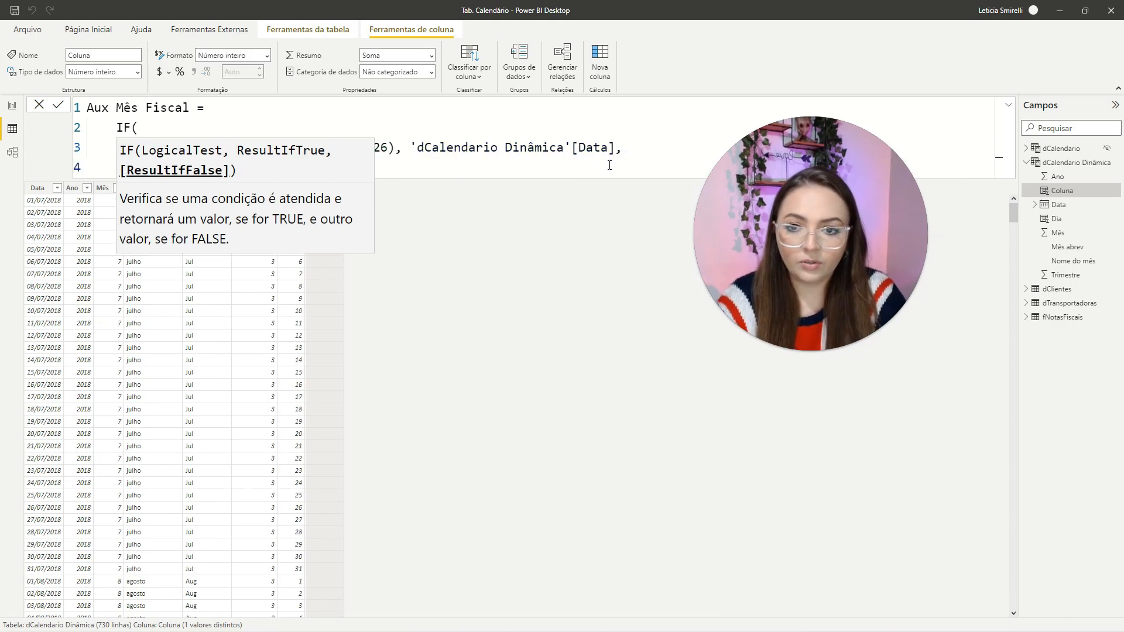
Review the day condition and the true result in the Aux Mês Fiscal formula.
left_click(609, 166)
left_click(526, 171)
left_click(167, 163)
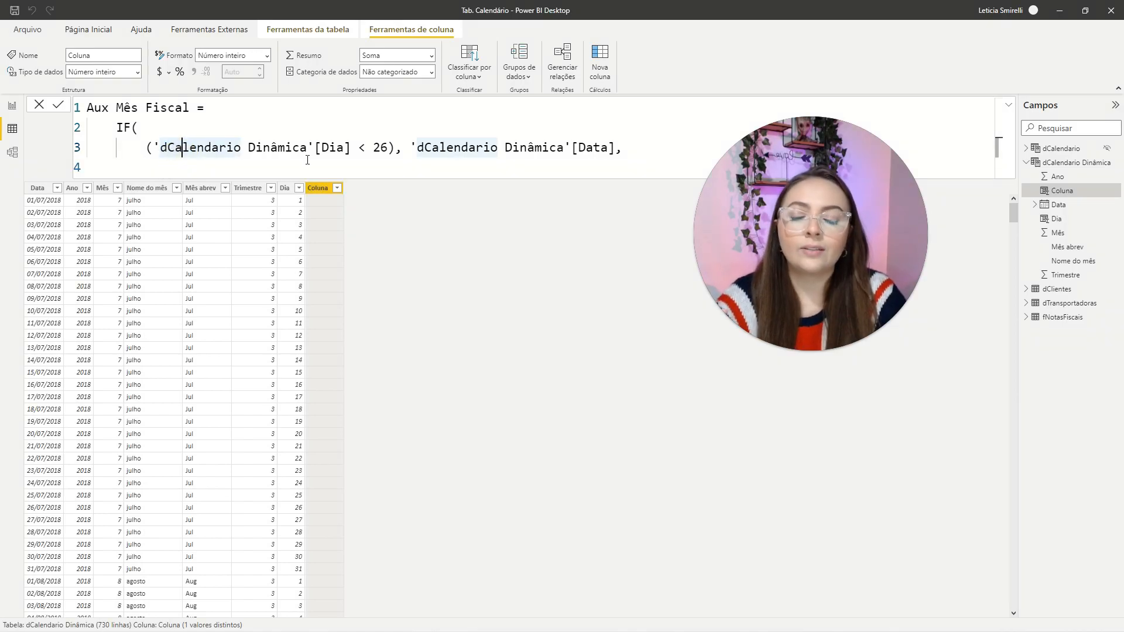
left_click(336, 147)
left_click(363, 148)
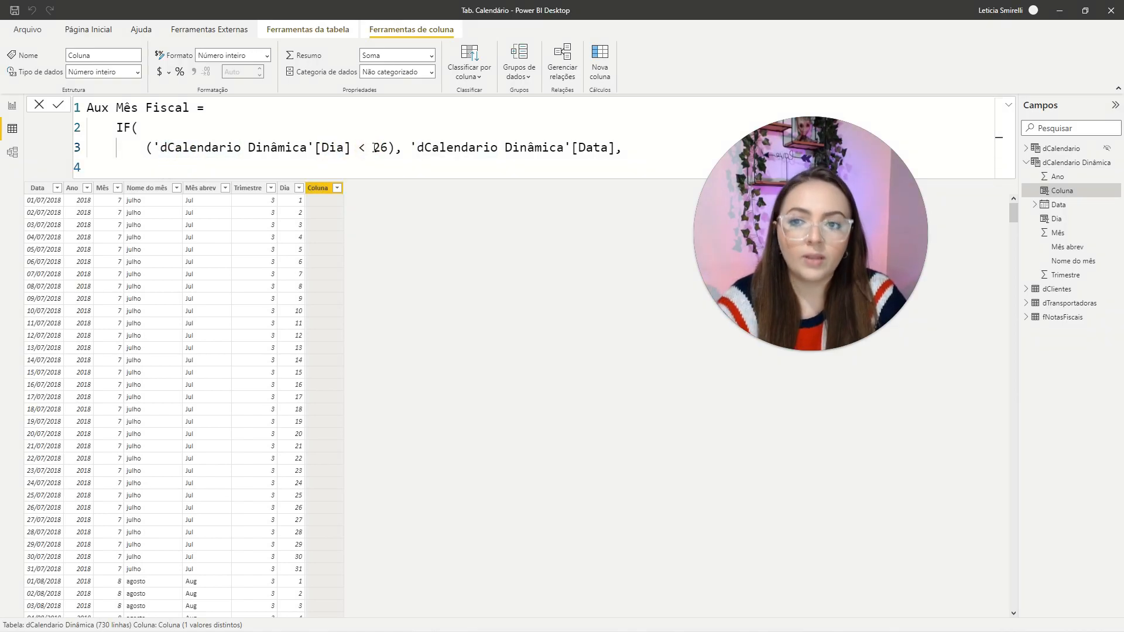
left_click(383, 148)
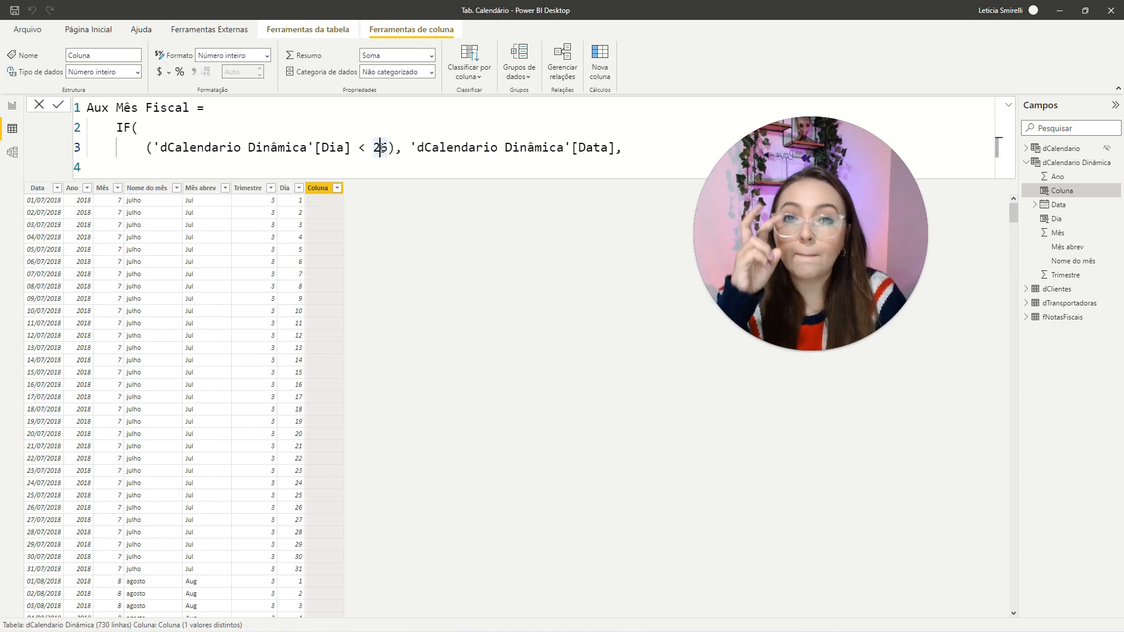
left_click(381, 147)
left_click(435, 165)
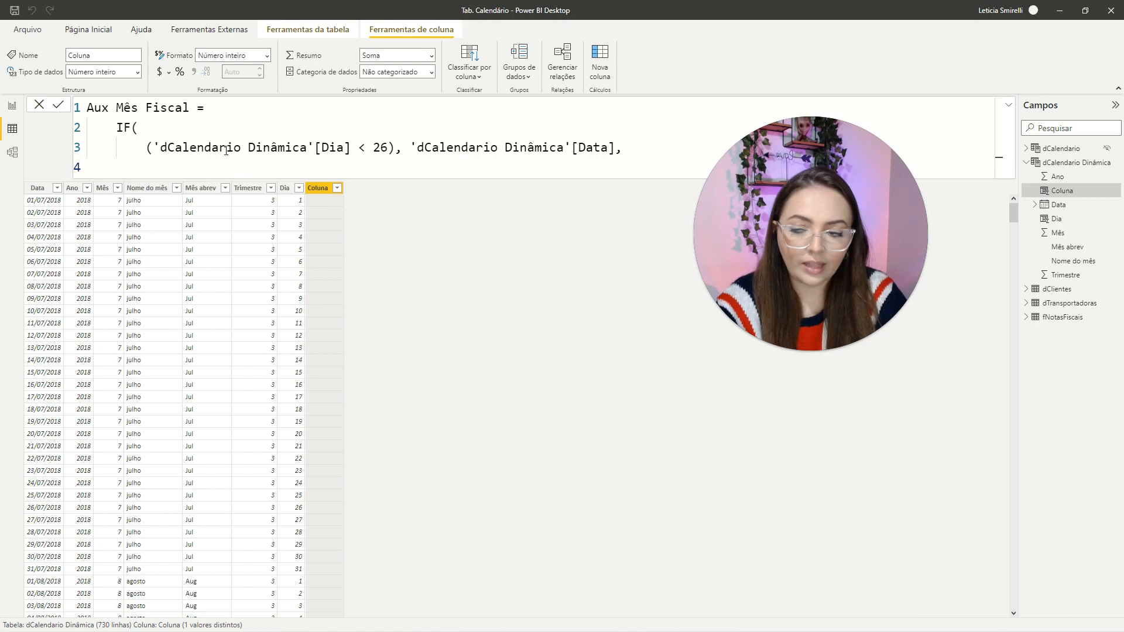
Start the IF's false result with a DATEADD on 'dCalendario Dinâmica'[Data].
left_click(210, 162)
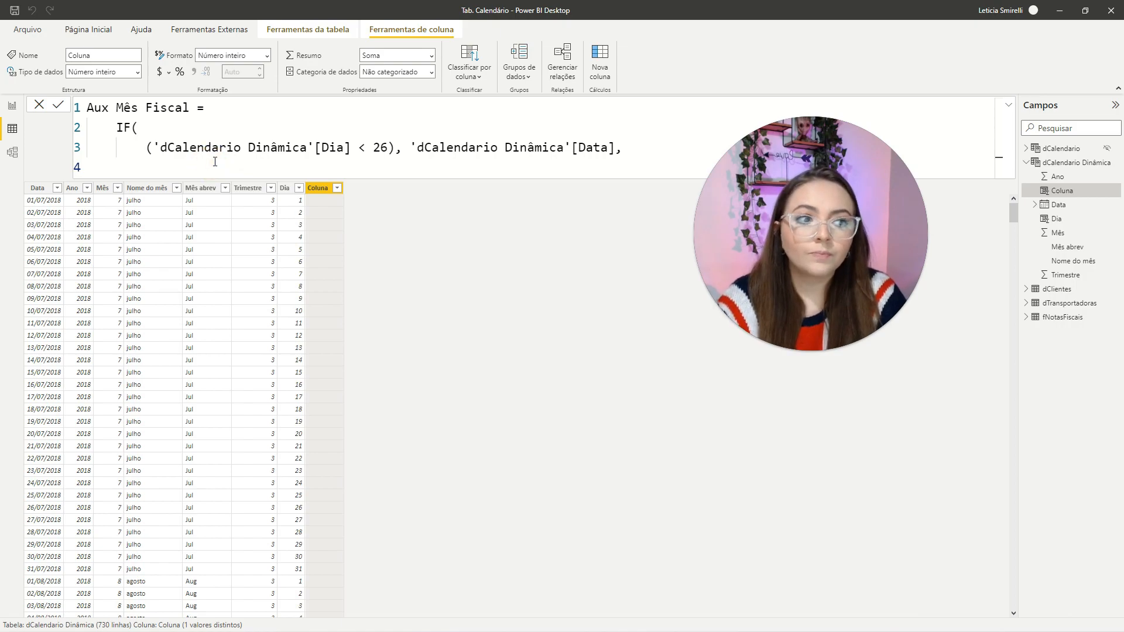
type("DATE")
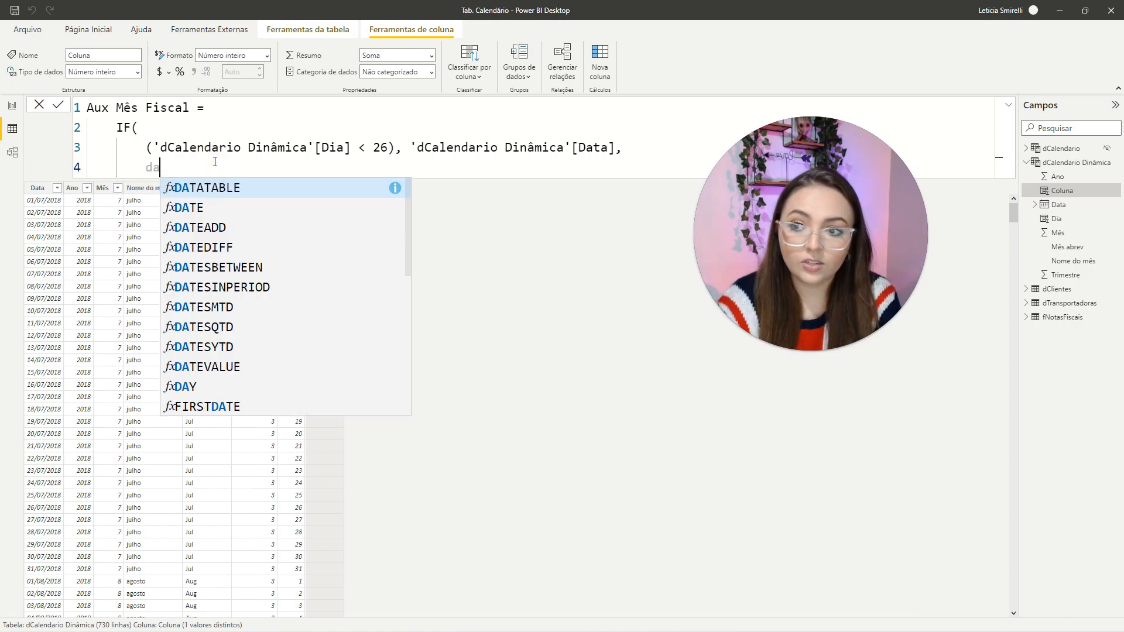
type("ADD")
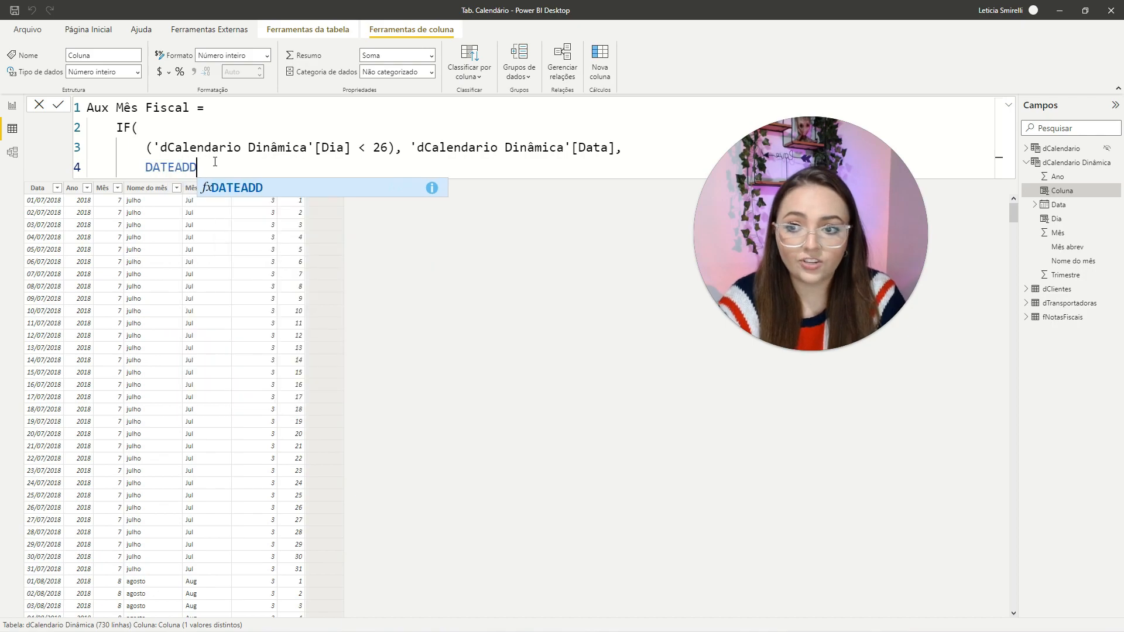
type("(")
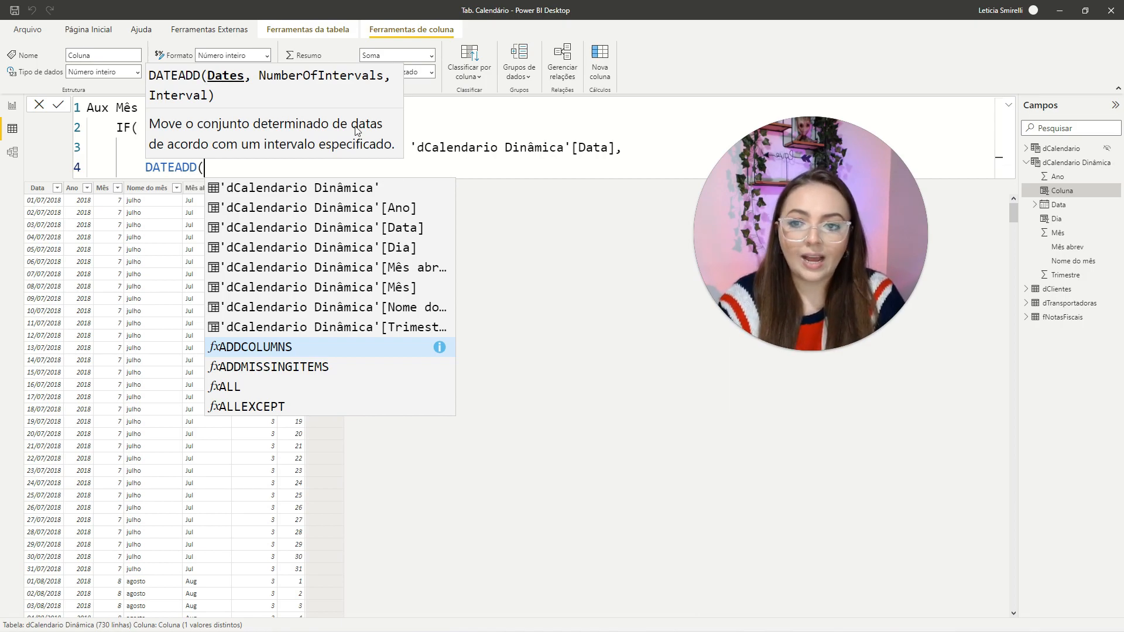
left_click(418, 230)
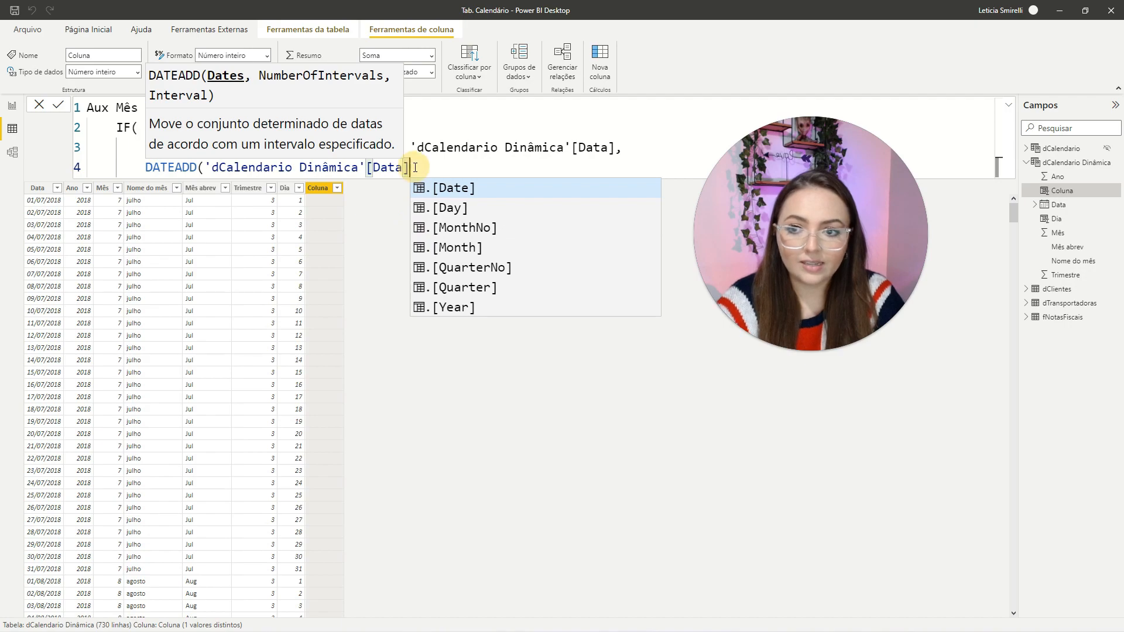
type(",")
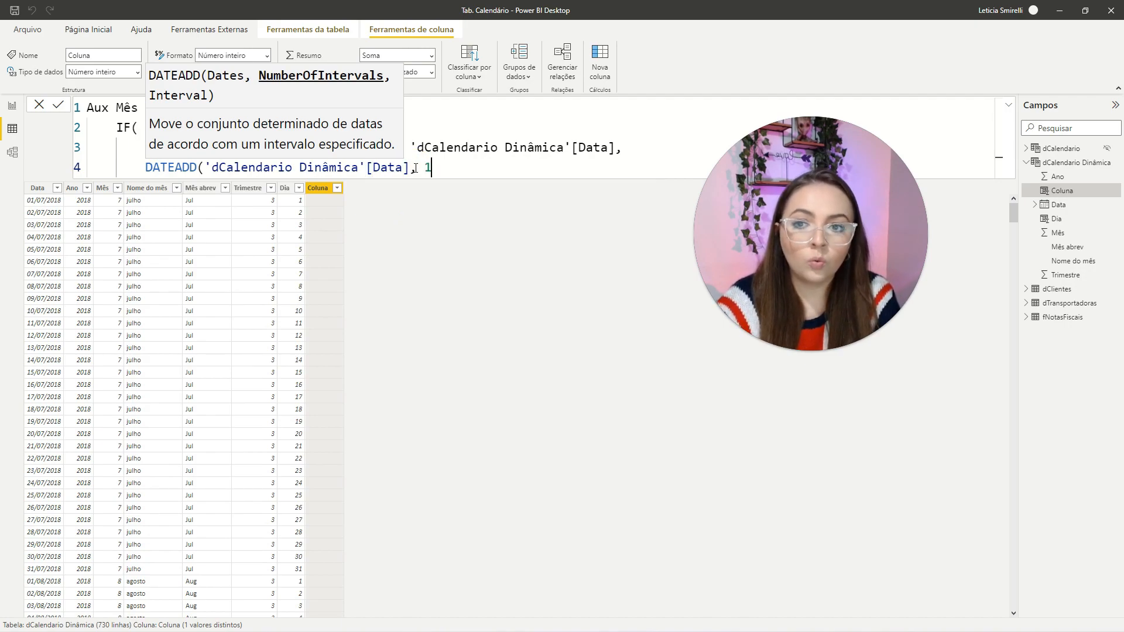
Complete the DATEADD with 1 as the number of intervals and MONTH as the interval.
type(" 1,")
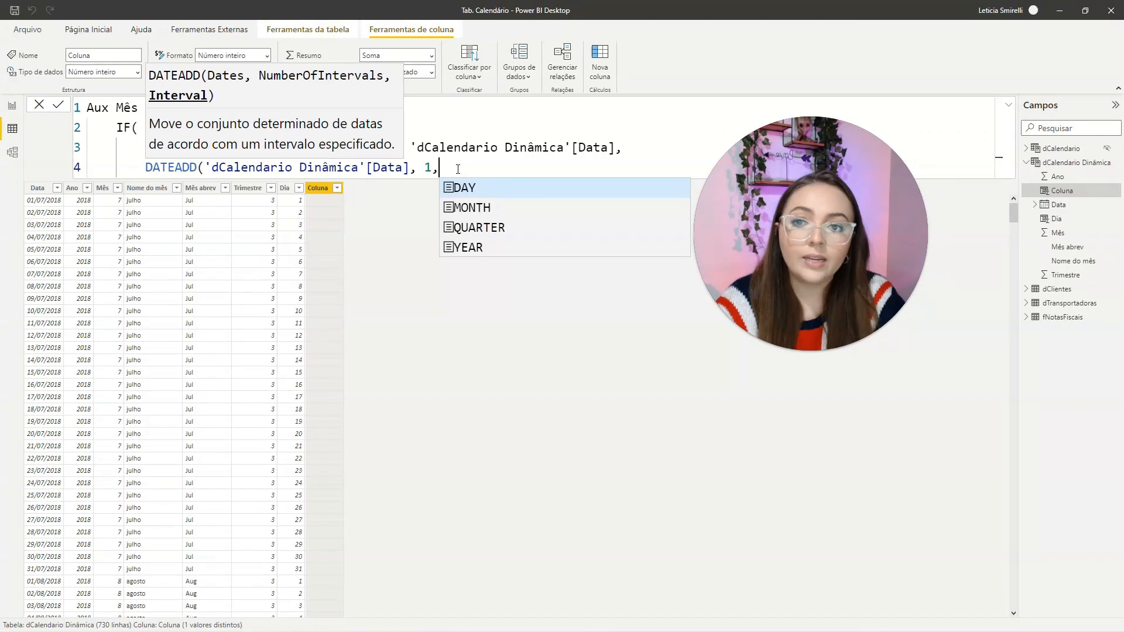
left_click(474, 208)
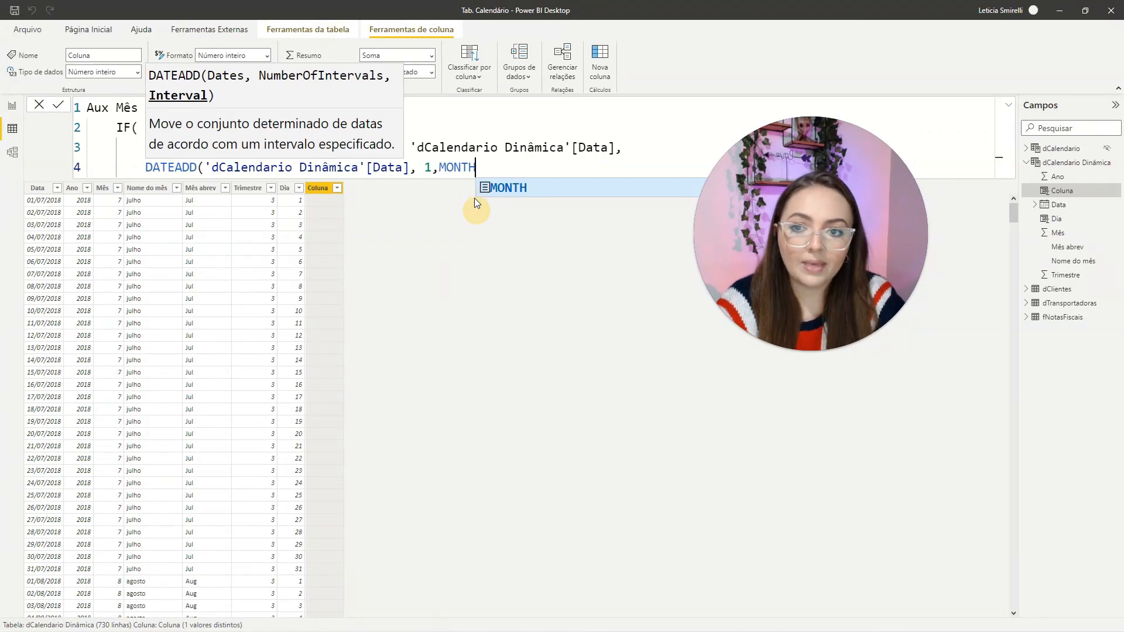
left_click(441, 168)
left_click(486, 167)
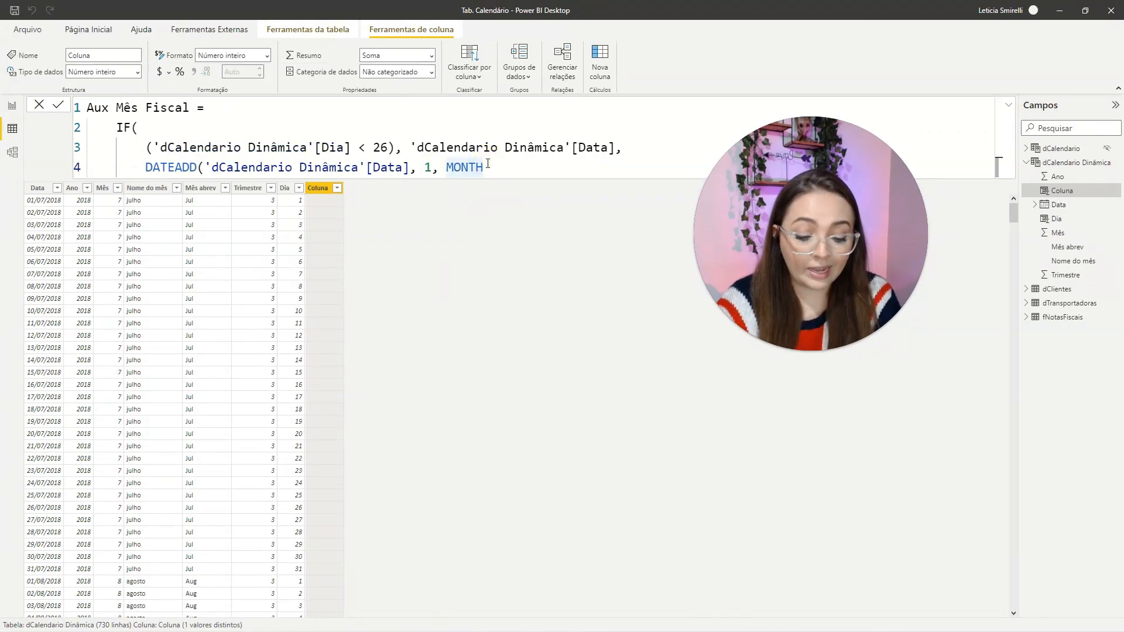
type(")")
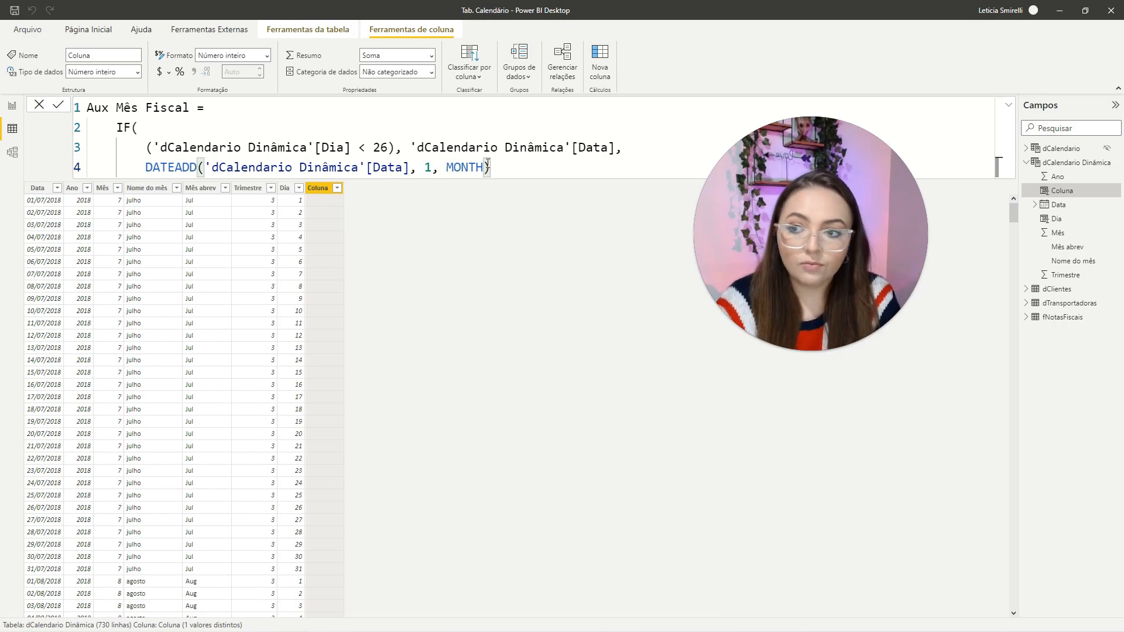
Close the IF on its own line to commit the Aux Mês Fiscal formula, and format the column as Short Date.
key("shift+Return")
type(")")
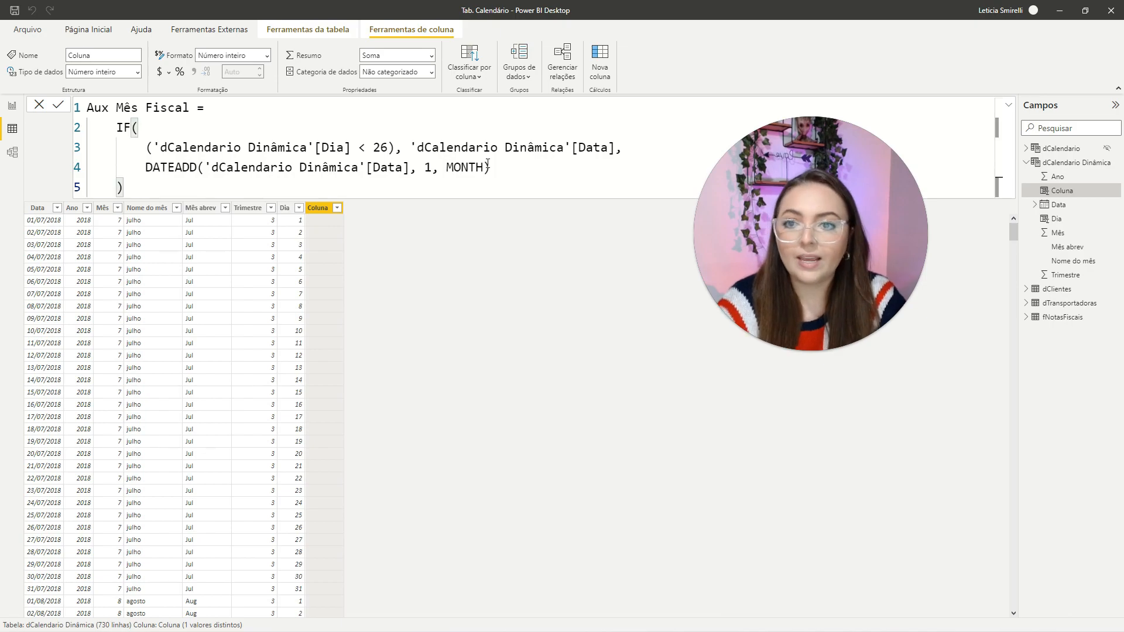
key("Return")
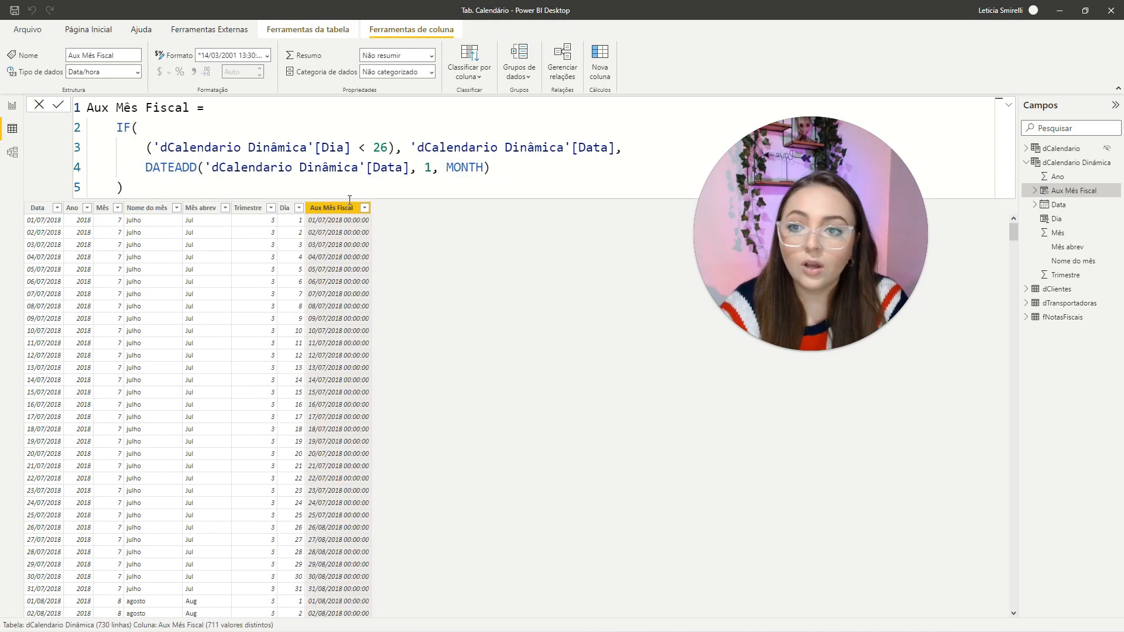
left_click(269, 58)
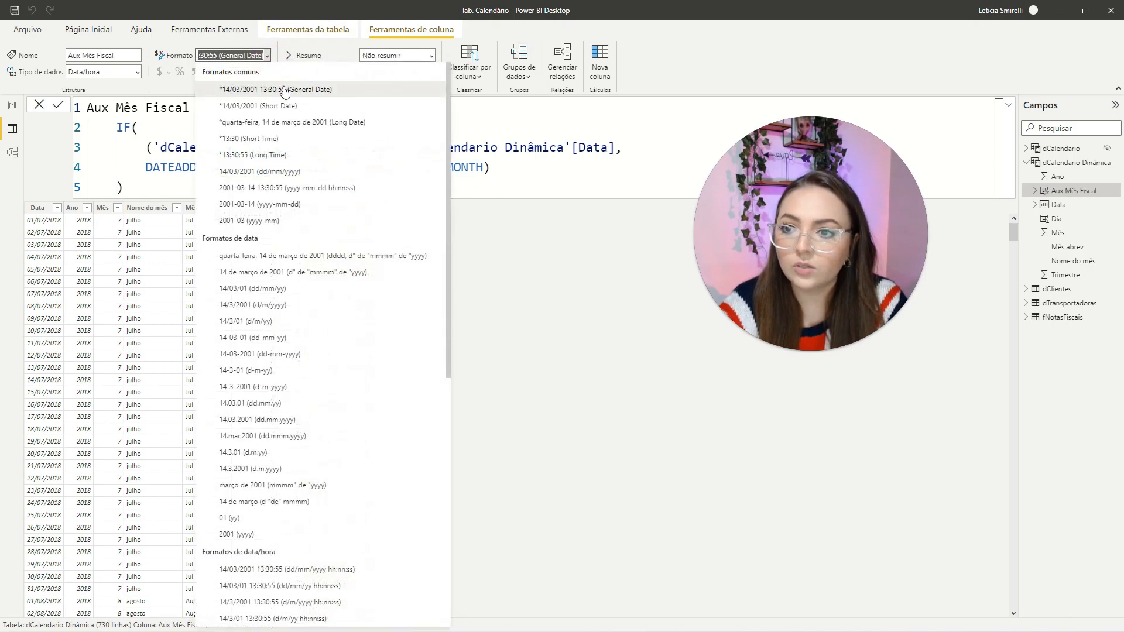
left_click(287, 105)
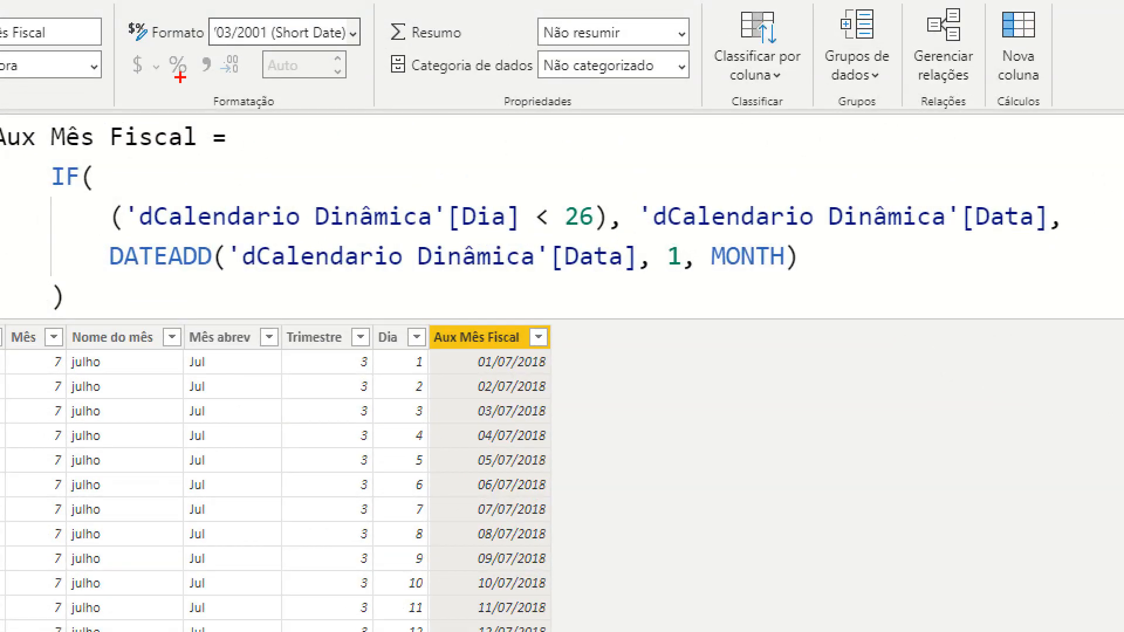
left_click_drag(32, 207, 109, 135)
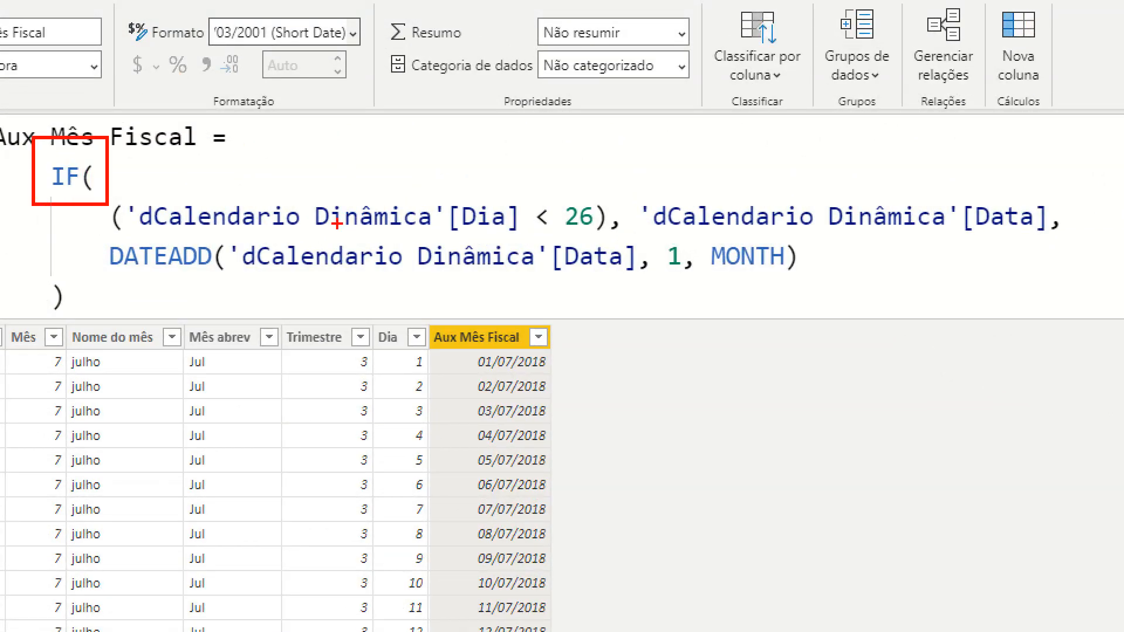
left_click_drag(300, 236, 405, 274)
left_click_drag(521, 243, 599, 173)
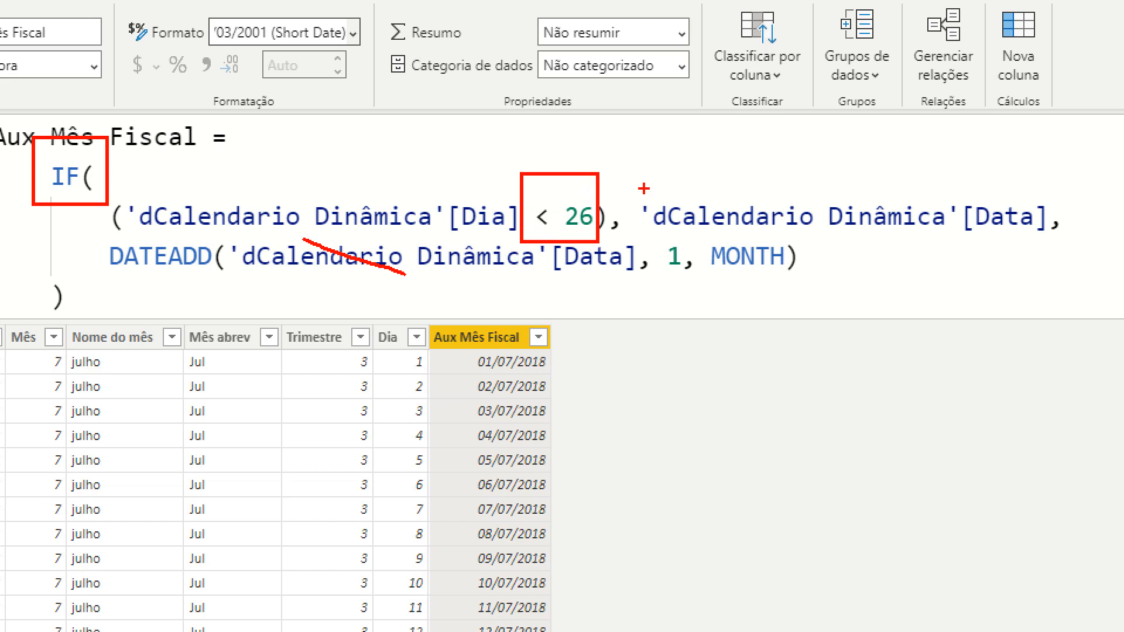
mouse_move(1040, 239)
left_mouse_down()
mouse_move(1065, 226)
mouse_move(1045, 241)
left_mouse_up()
left_click_drag(75, 239, 107, 258)
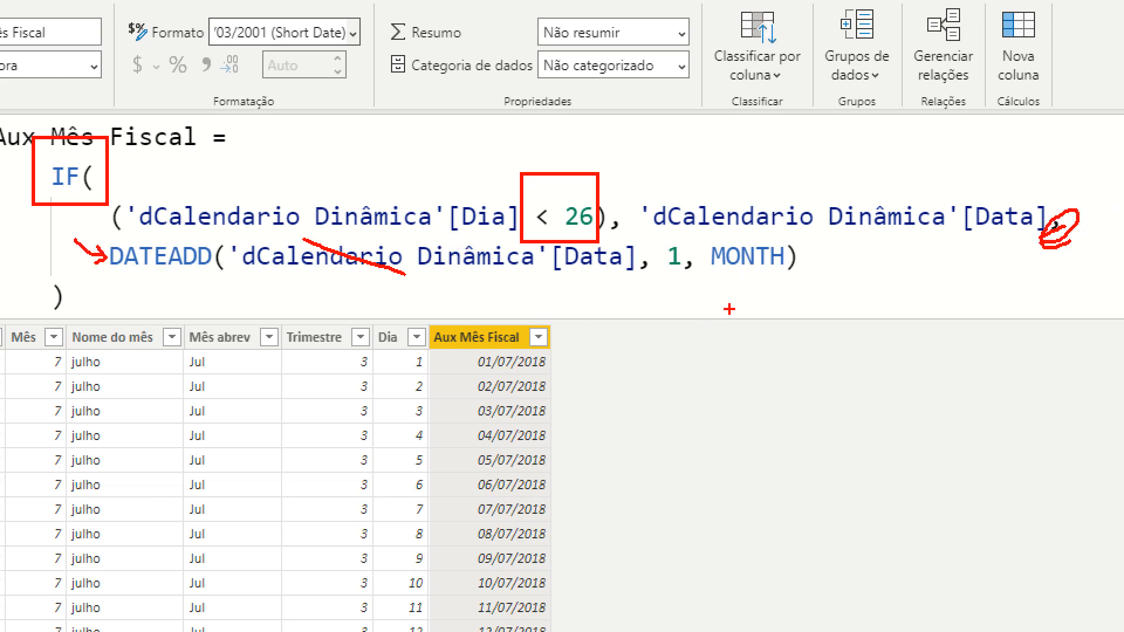
mouse_move(684, 304)
left_mouse_down()
mouse_move(637, 297)
mouse_move(790, 214)
mouse_move(724, 297)
left_mouse_up()
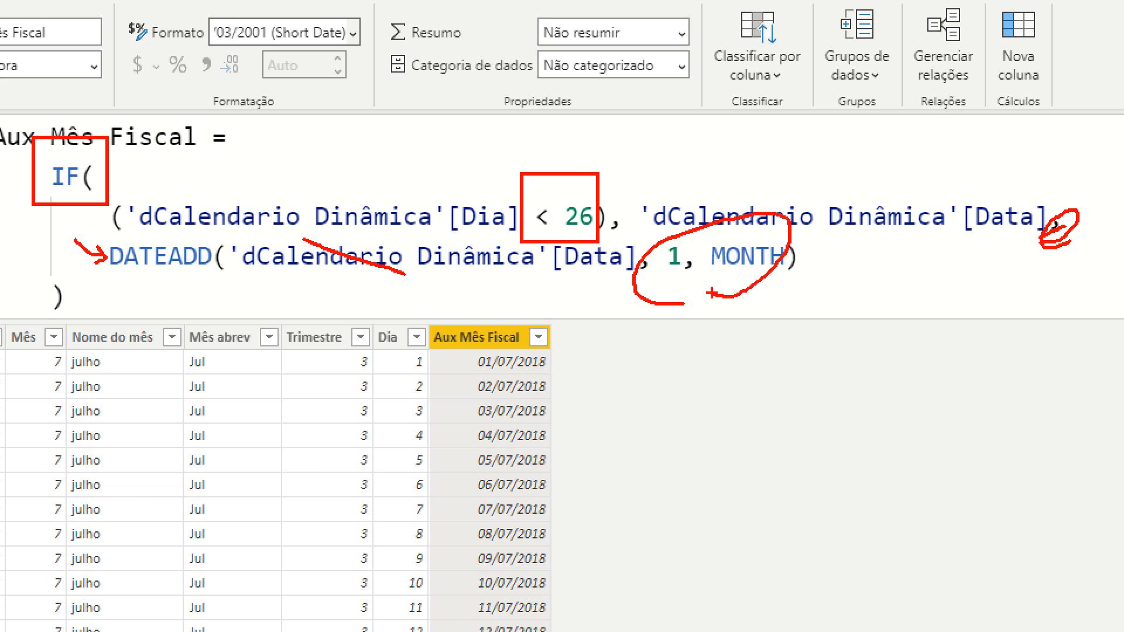
key("Escape")
Examine how the Aux Mês Fiscal dates compare with the Data and Dia columns around 25 and 26 July 2018.
left_click(195, 182)
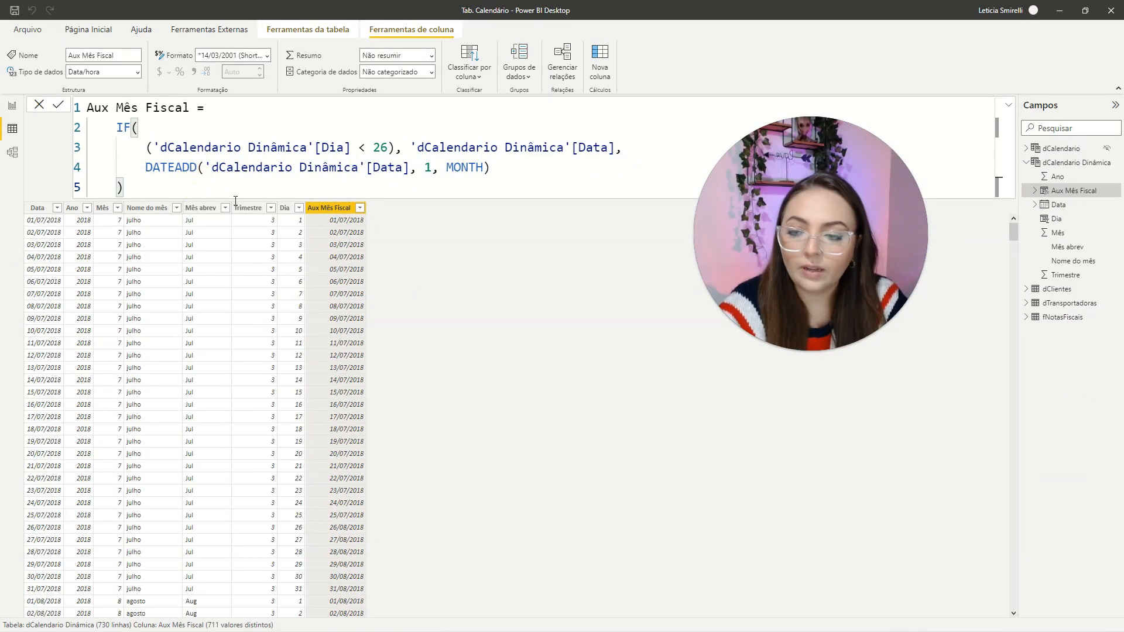
scroll(427, 324, "down", 3)
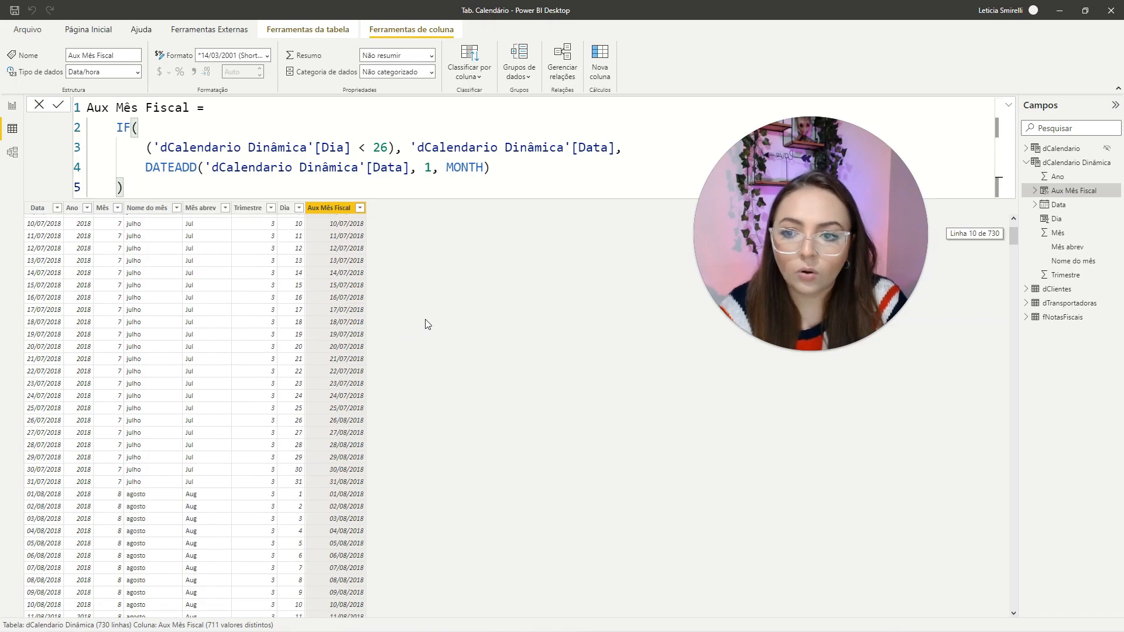
left_click(556, 214)
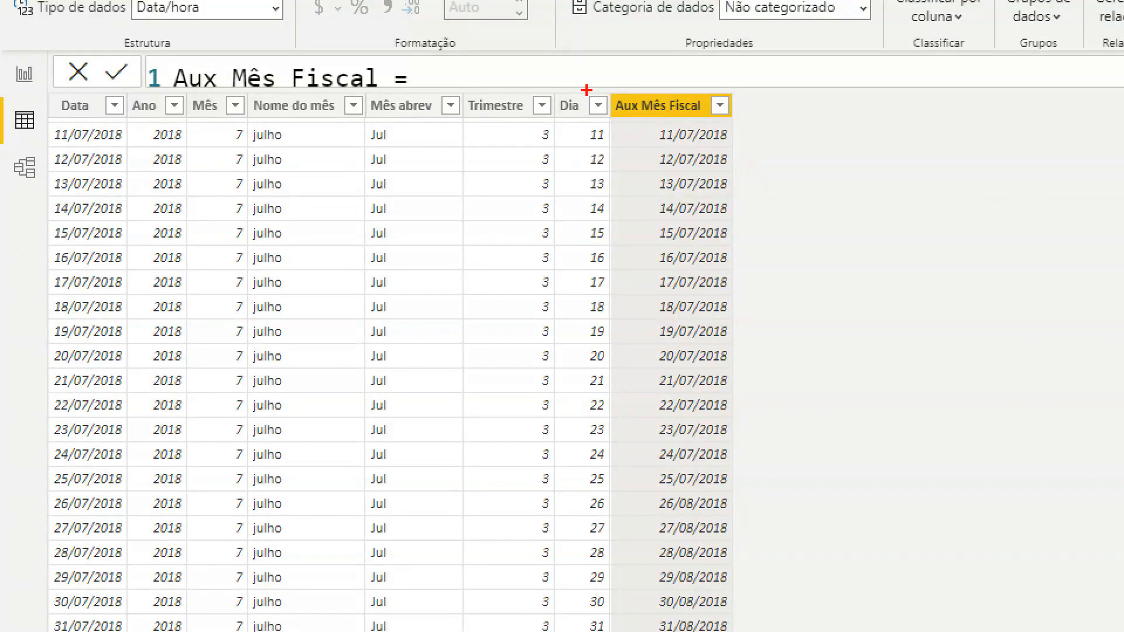
mouse_move(606, 75)
left_mouse_down()
mouse_move(823, 588)
mouse_move(772, 631)
left_mouse_up()
key("Escape")
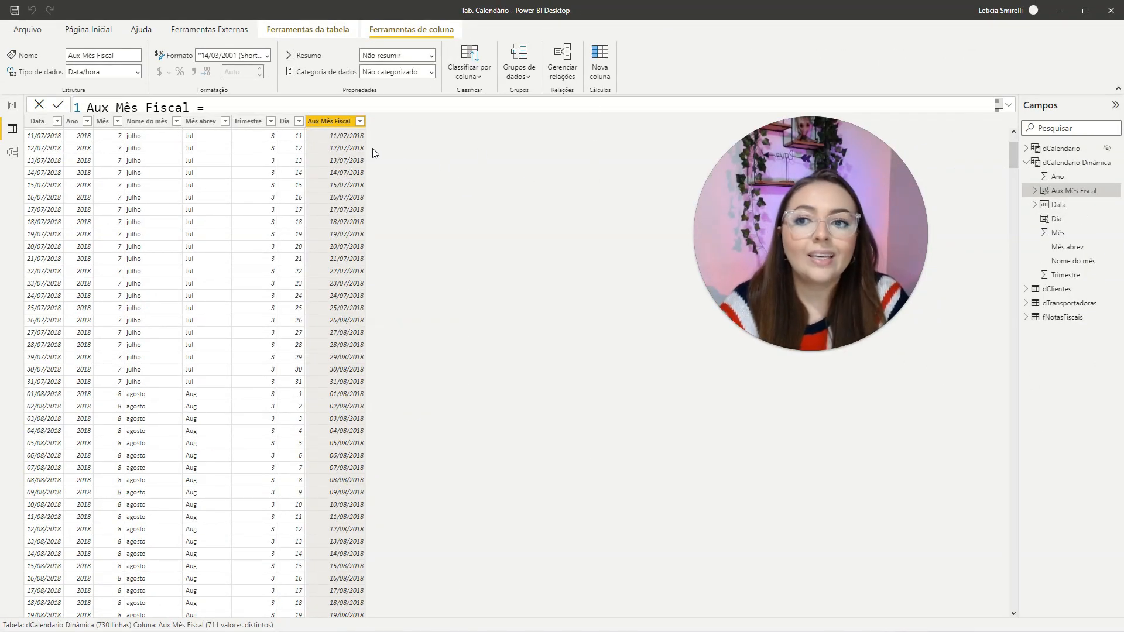
key("ctrl+1")
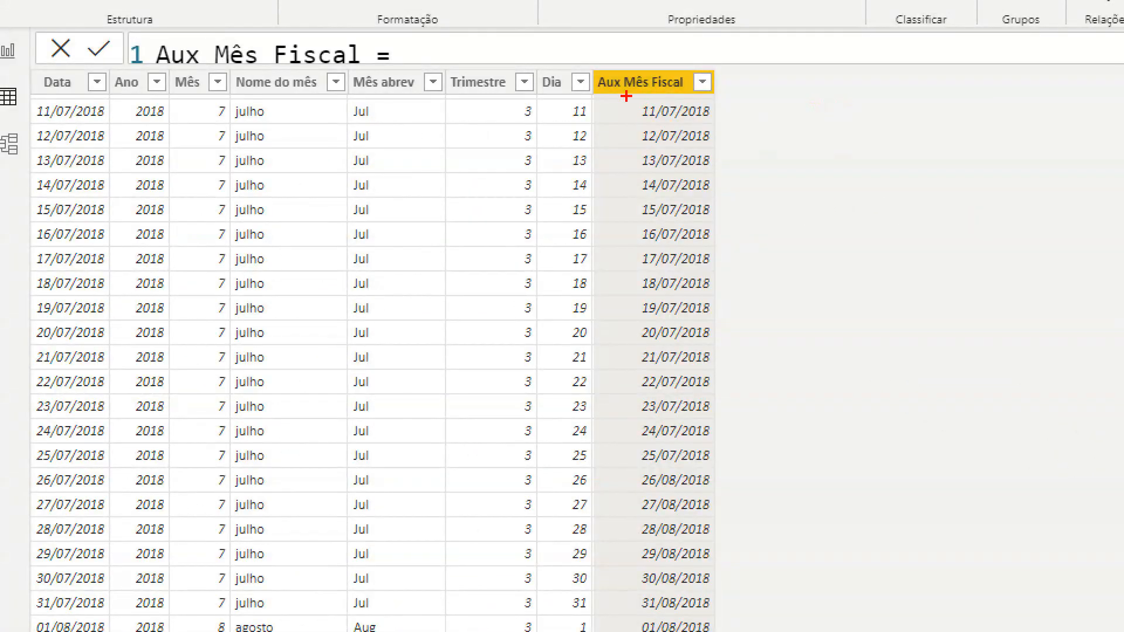
mouse_move(588, 55)
left_mouse_down()
mouse_move(634, 136)
mouse_move(705, 562)
mouse_move(724, 614)
left_mouse_up()
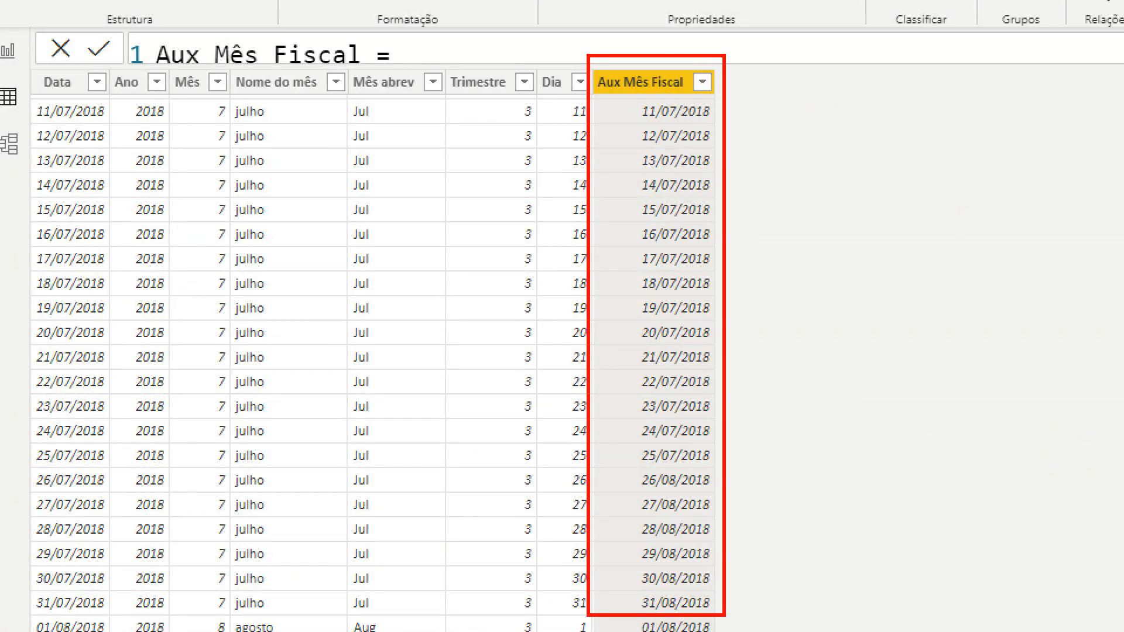
key("Escape")
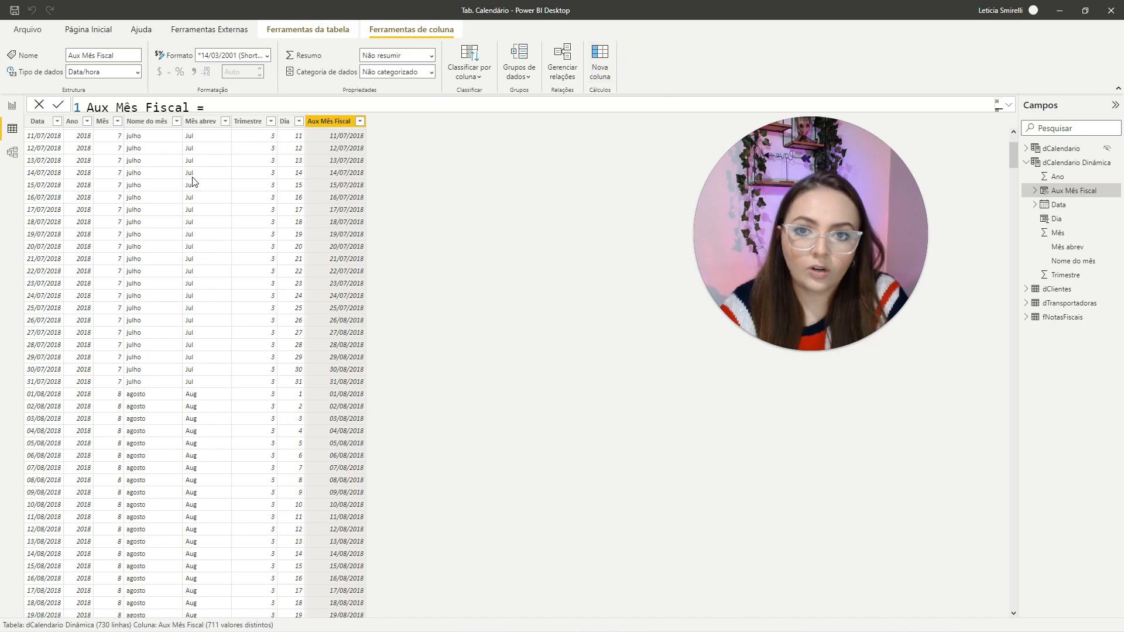
Add a calculated column named Mês Fiscal to the dCalendario Dinâmica table.
double_click(111, 108)
key("BackSpace")
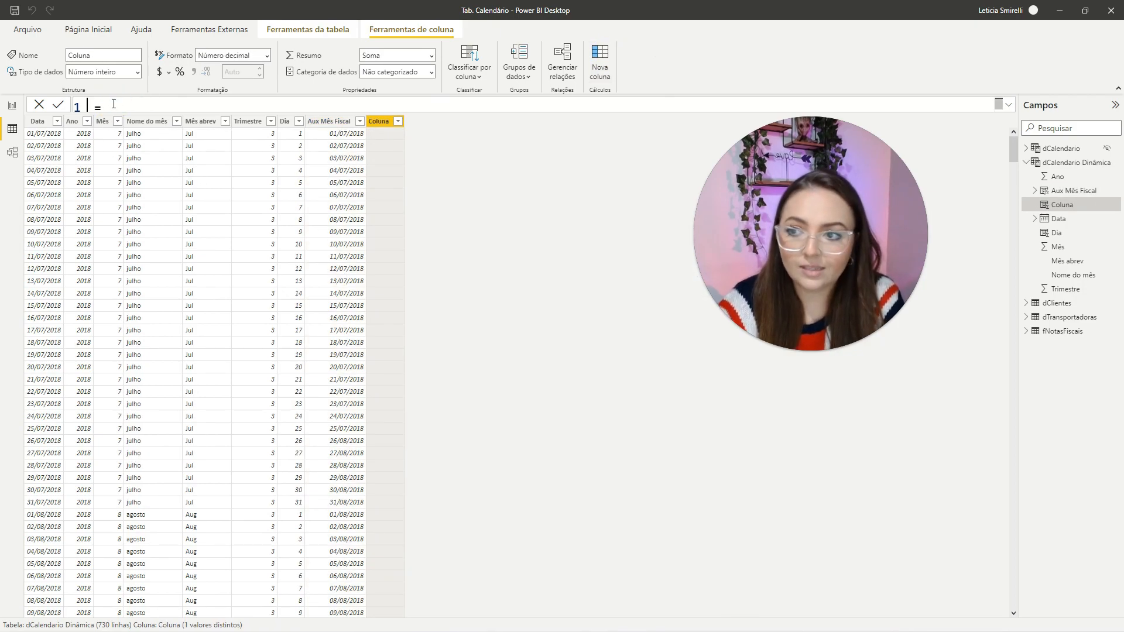
type("Mês Fis ")
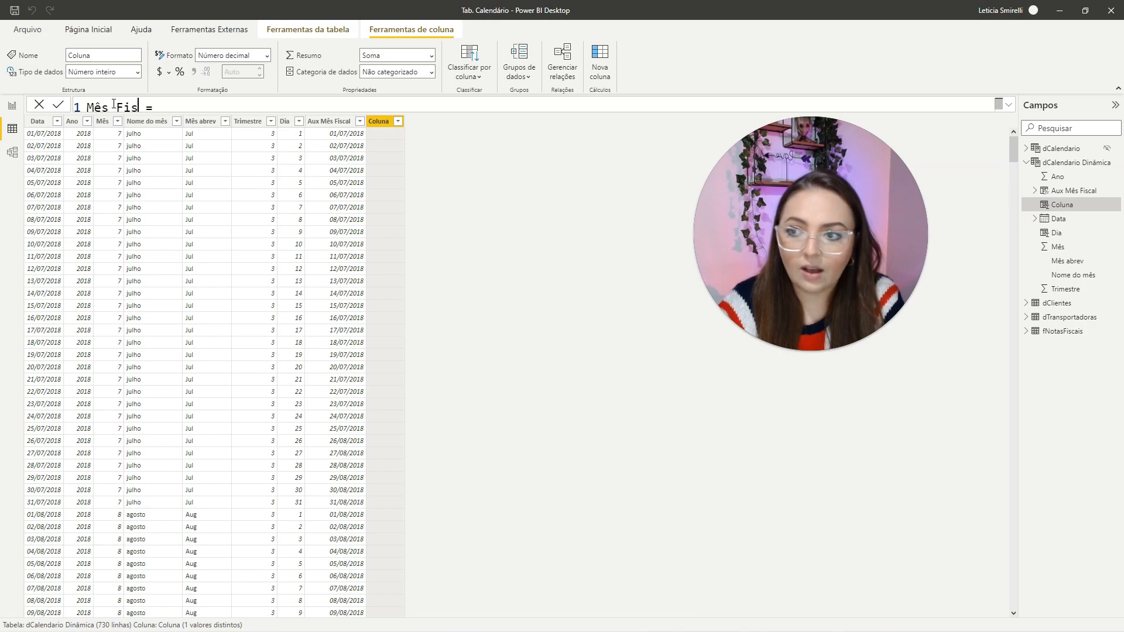
type("cal")
left_click(191, 106)
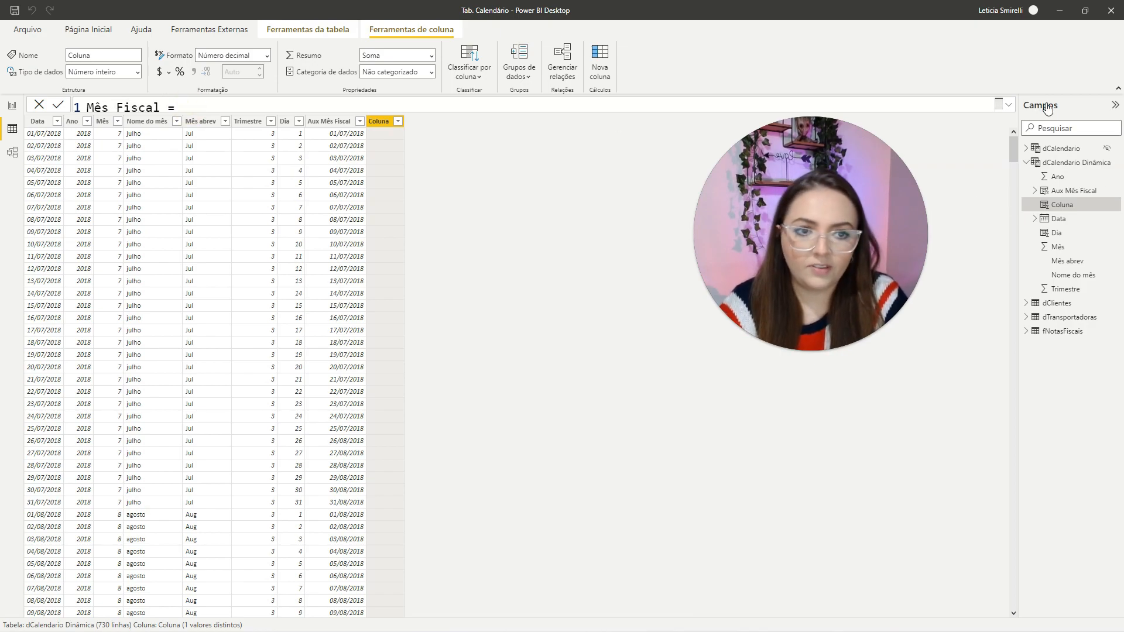
left_click(1007, 105)
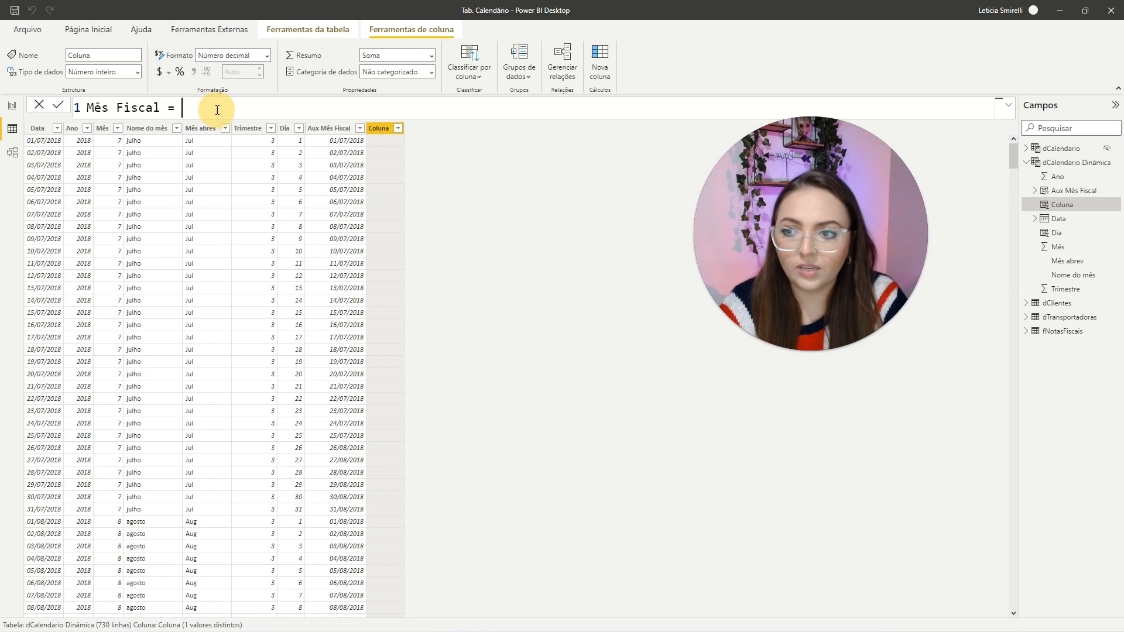
Start the Mês Fiscal formula with FORMAT on 'dCalendario Dinâmica'[Aux Mês Fiscal].
type("FORM")
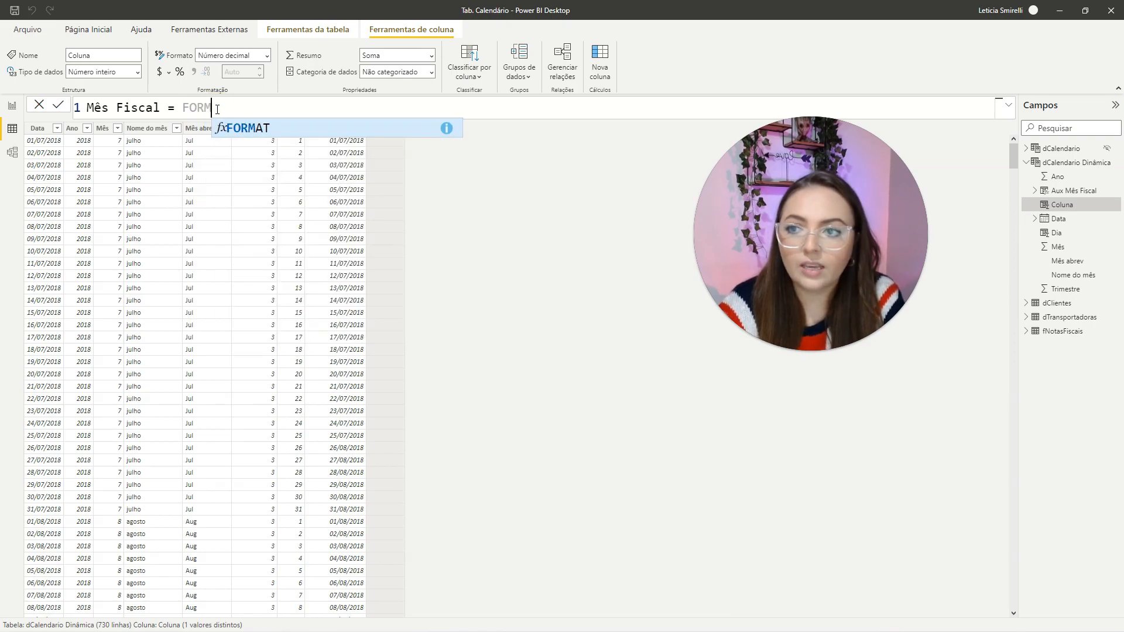
type("AT(DATA")
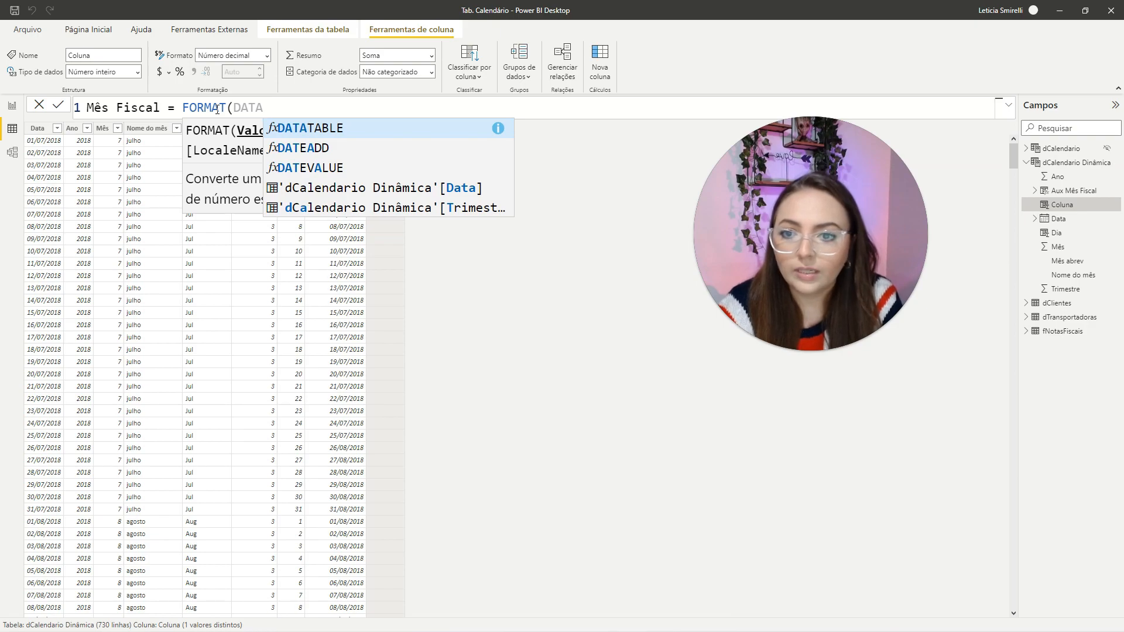
key("BackSpace")
key("BackSpace")
key("BackSpace")
key("BackSpace")
type("AUX")
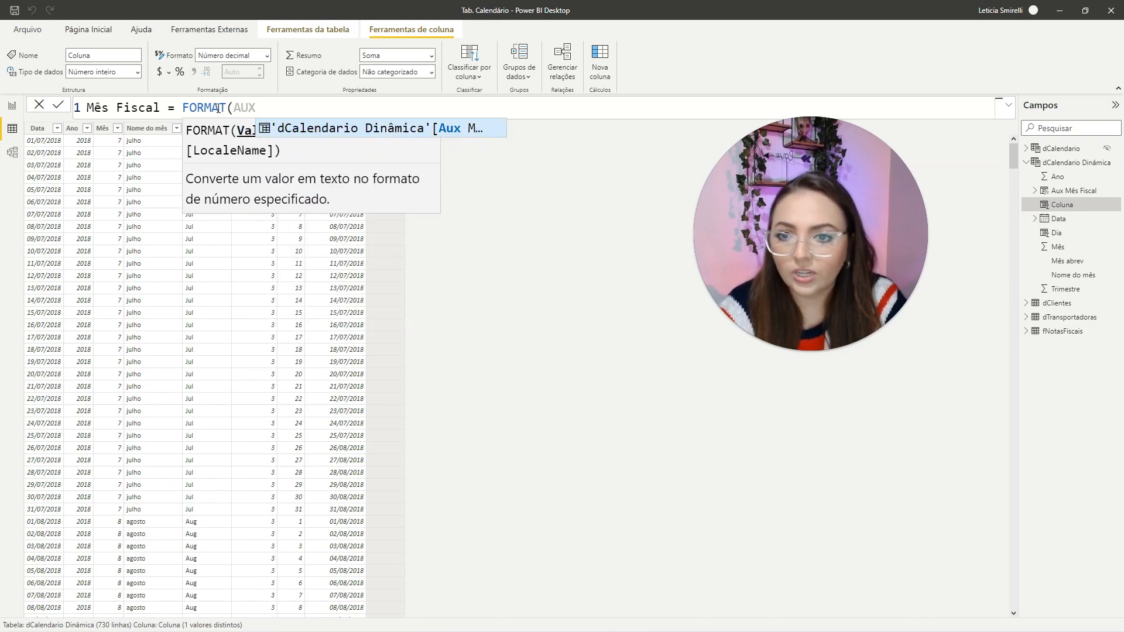
key("Tab")
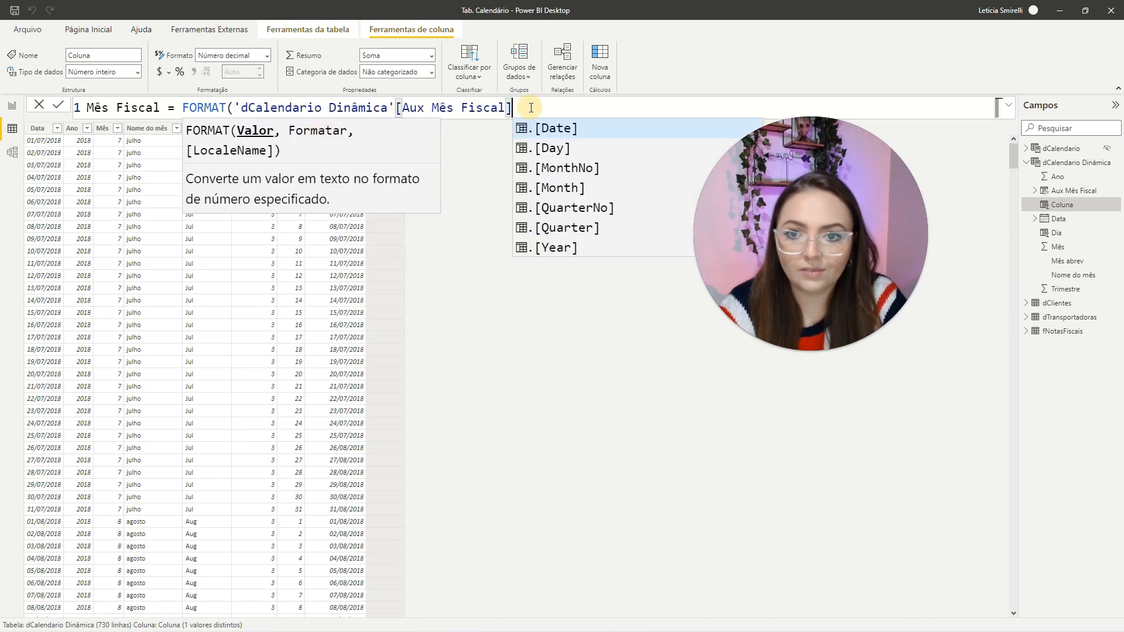
Complete the FORMAT with "mmmm" as the format and "pt-br" as the locale, and commit the Mês Fiscal formula.
type(",\"MMM")
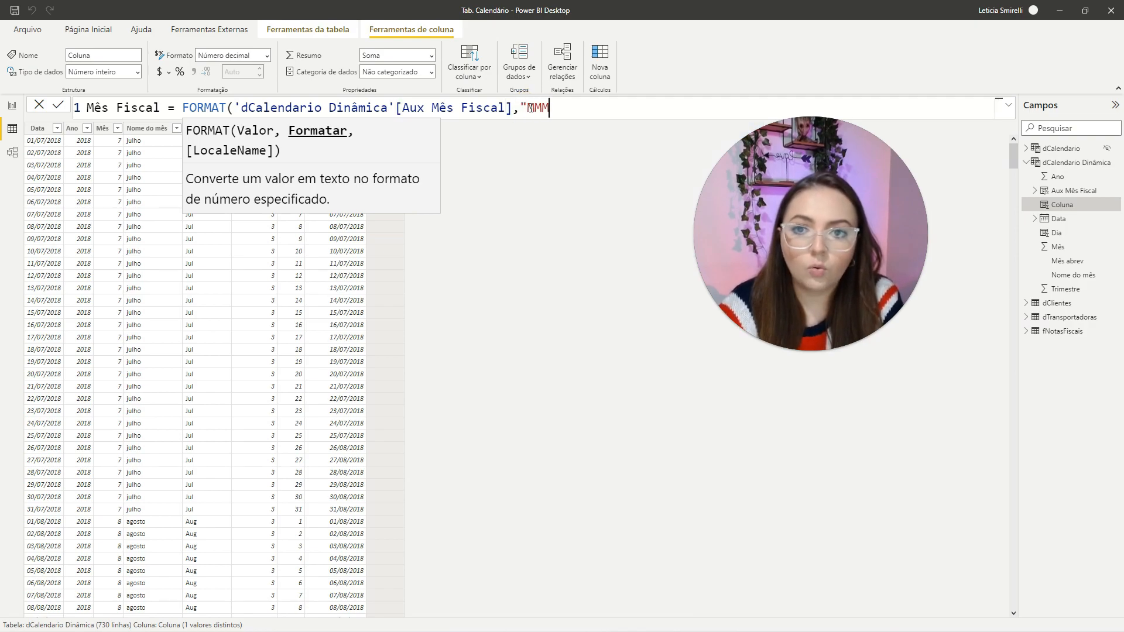
type("mmmm")
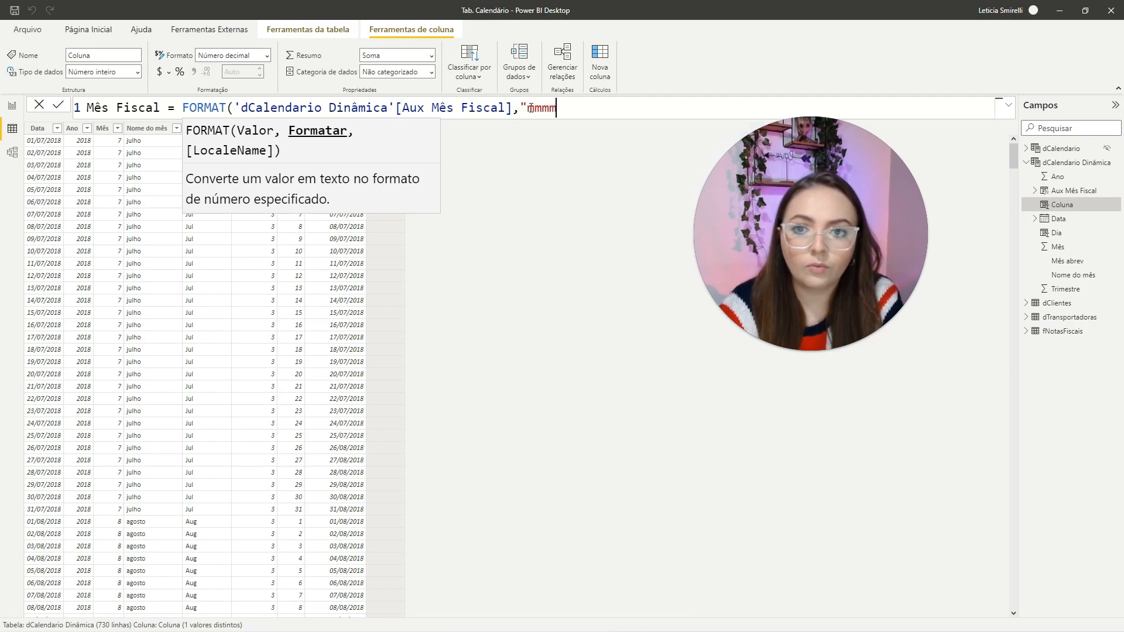
type("\",")
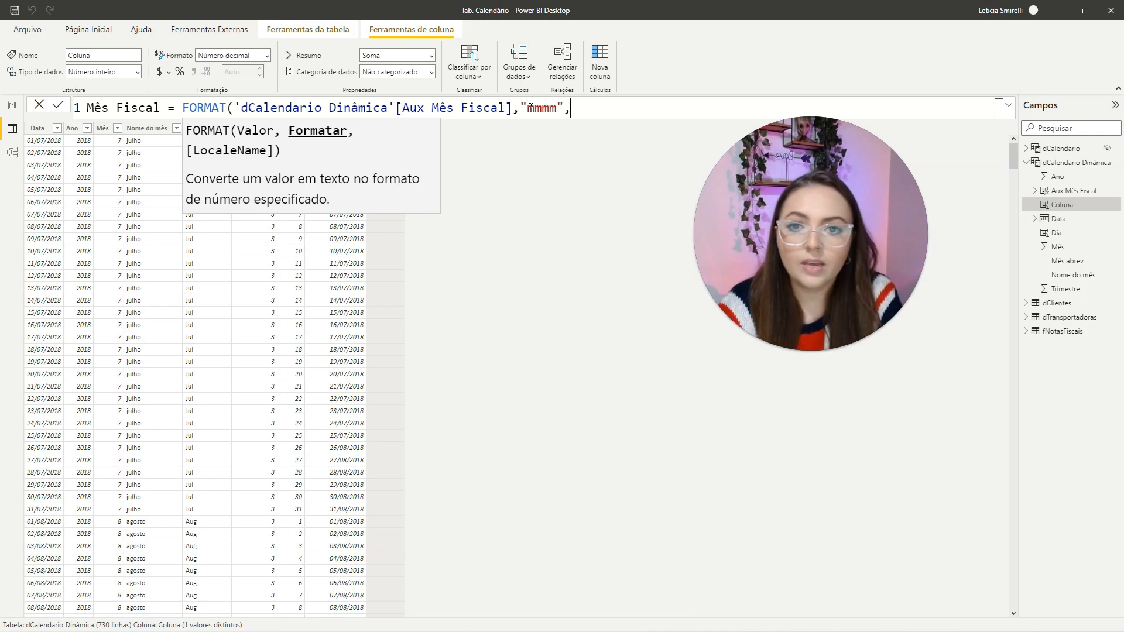
type("\"pt-b")
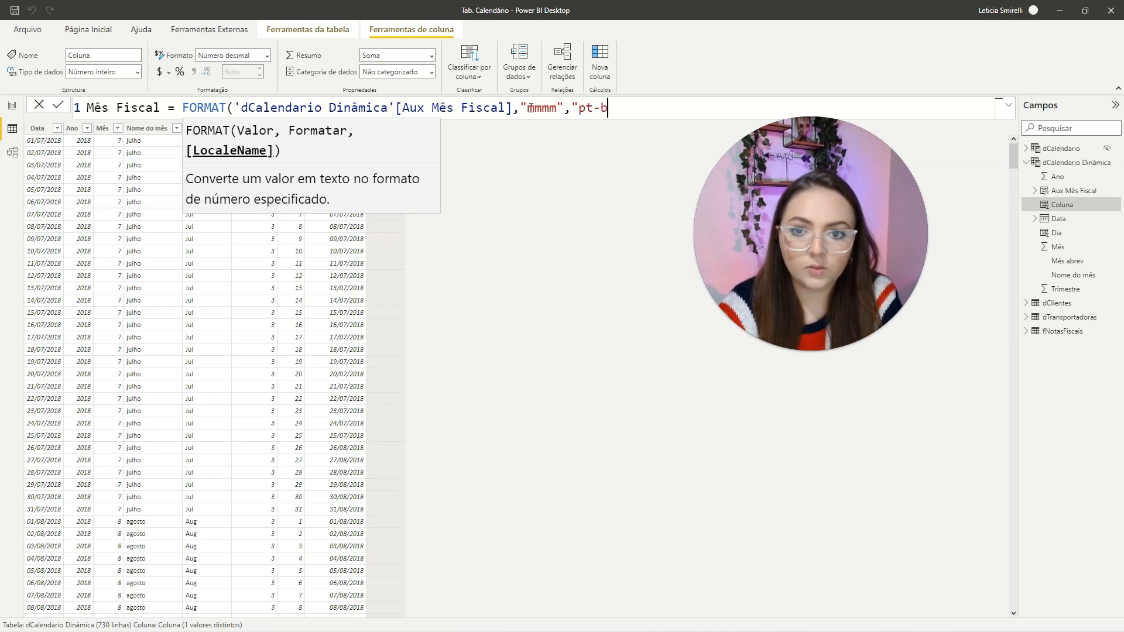
type("r\")")
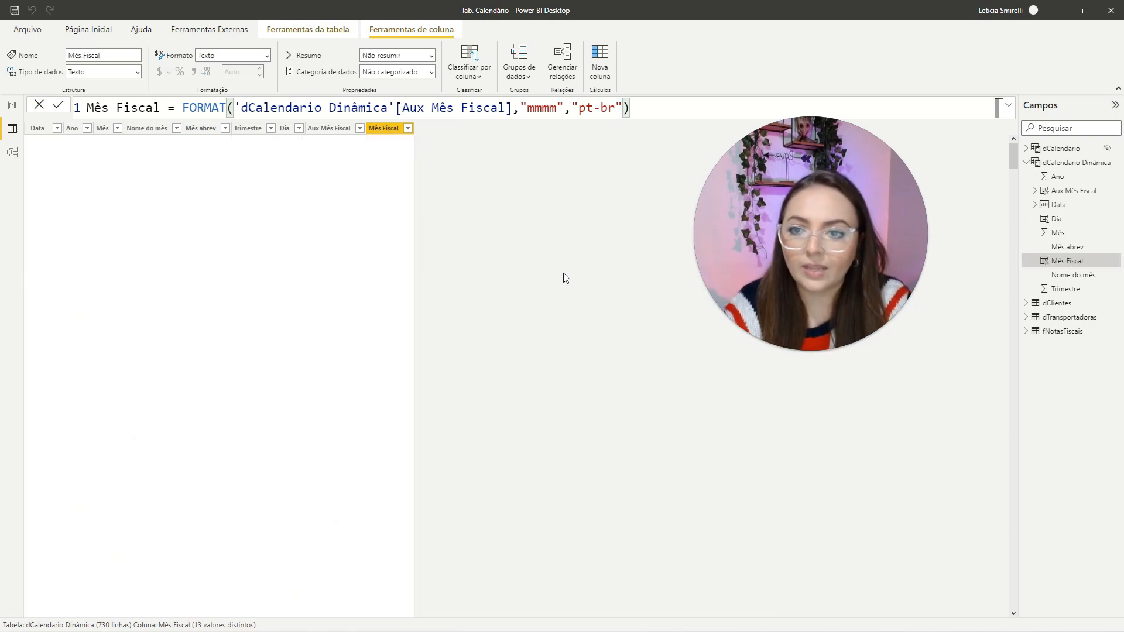
left_click(507, 302)
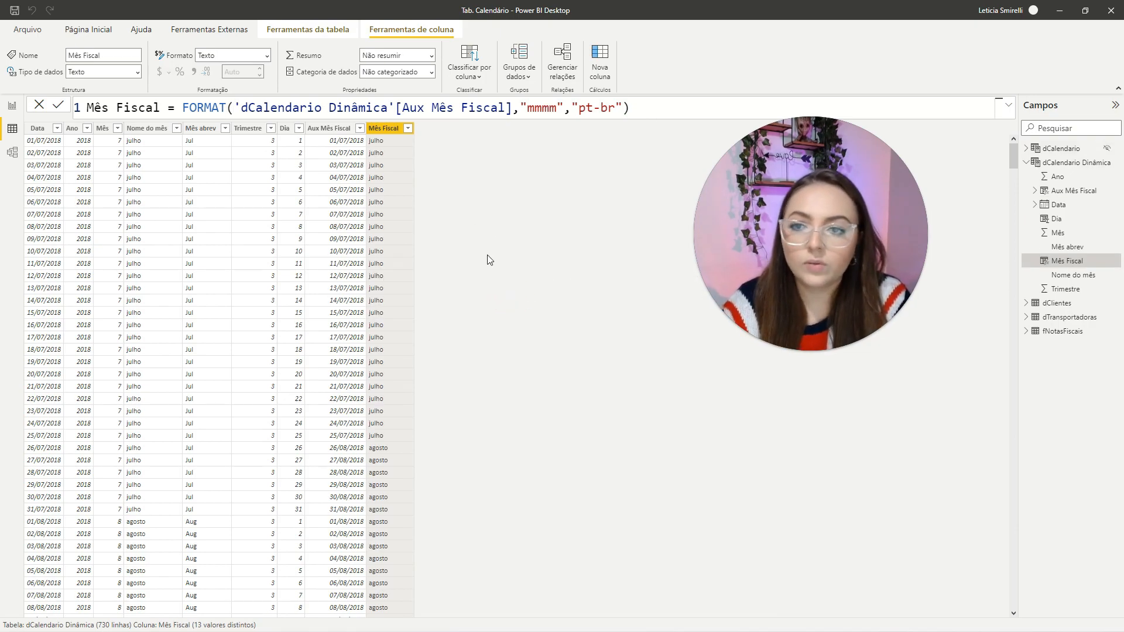
Compare the Mês Fiscal values around May 2019 with the YouTube comment's example of 26/04 to 25/05 counting as May.
scroll(458, 322, "down", 20)
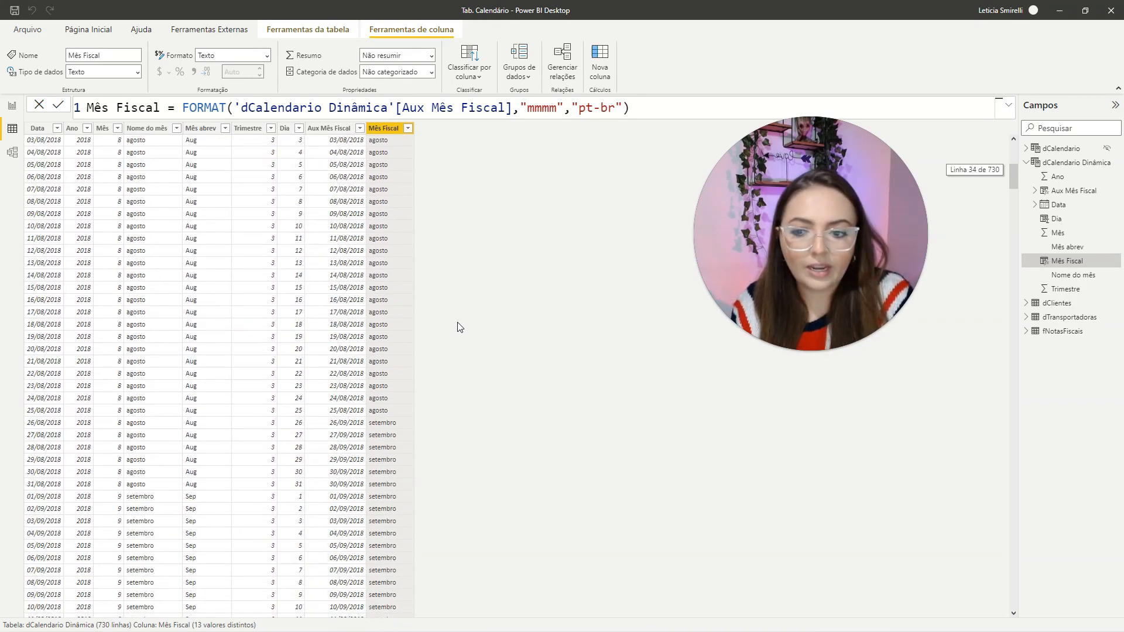
scroll(460, 321, "down", 20)
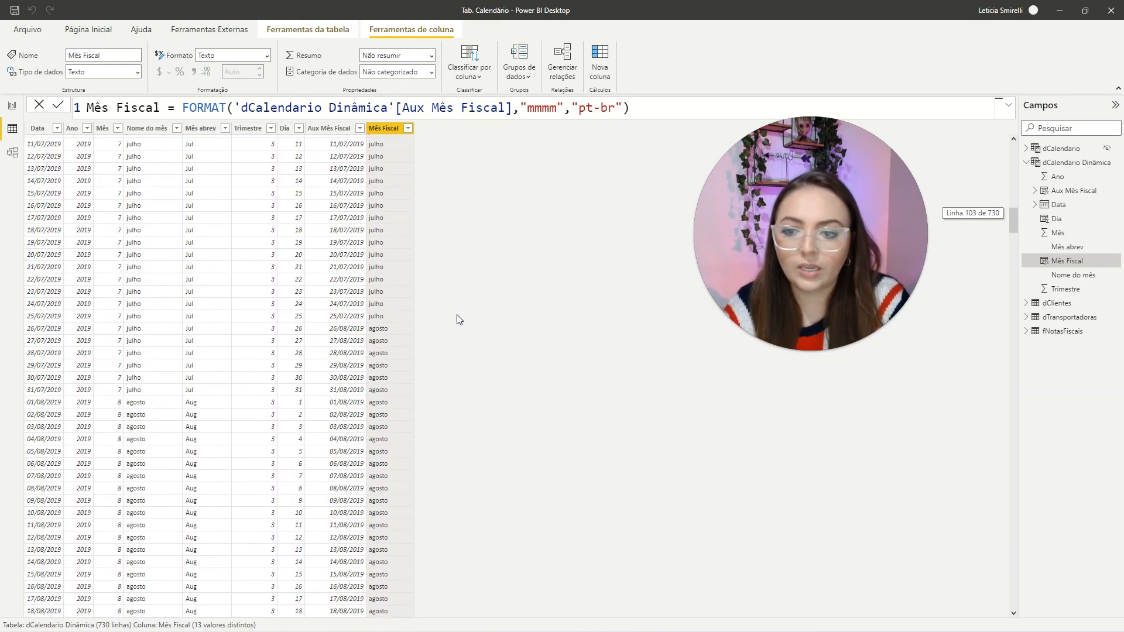
scroll(457, 318, "down", 10)
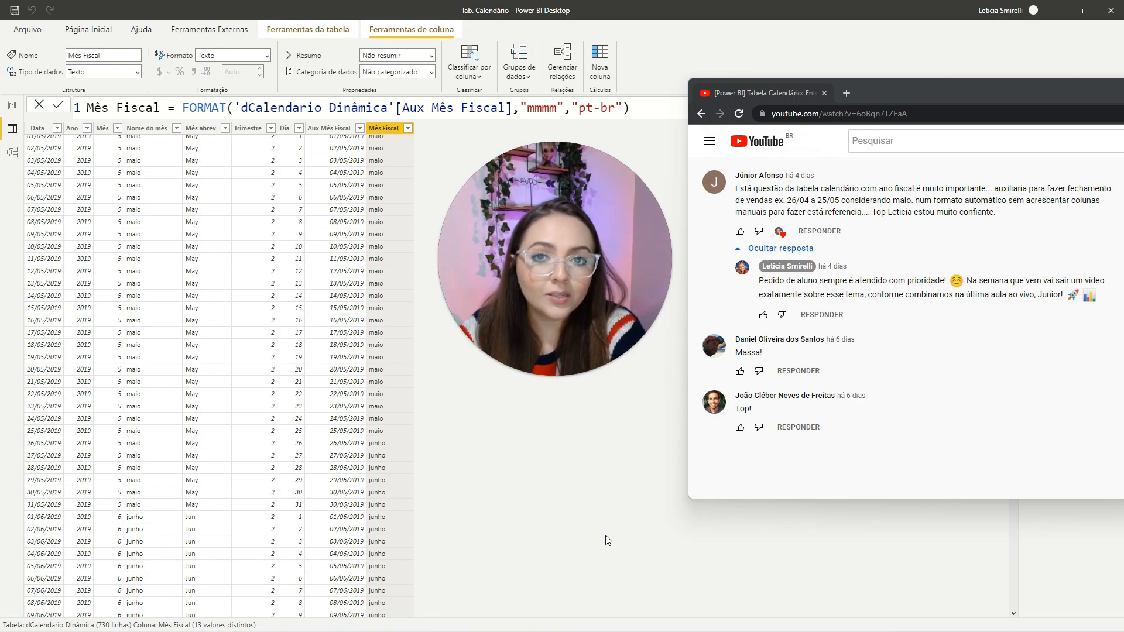
left_click_drag(784, 200, 891, 197)
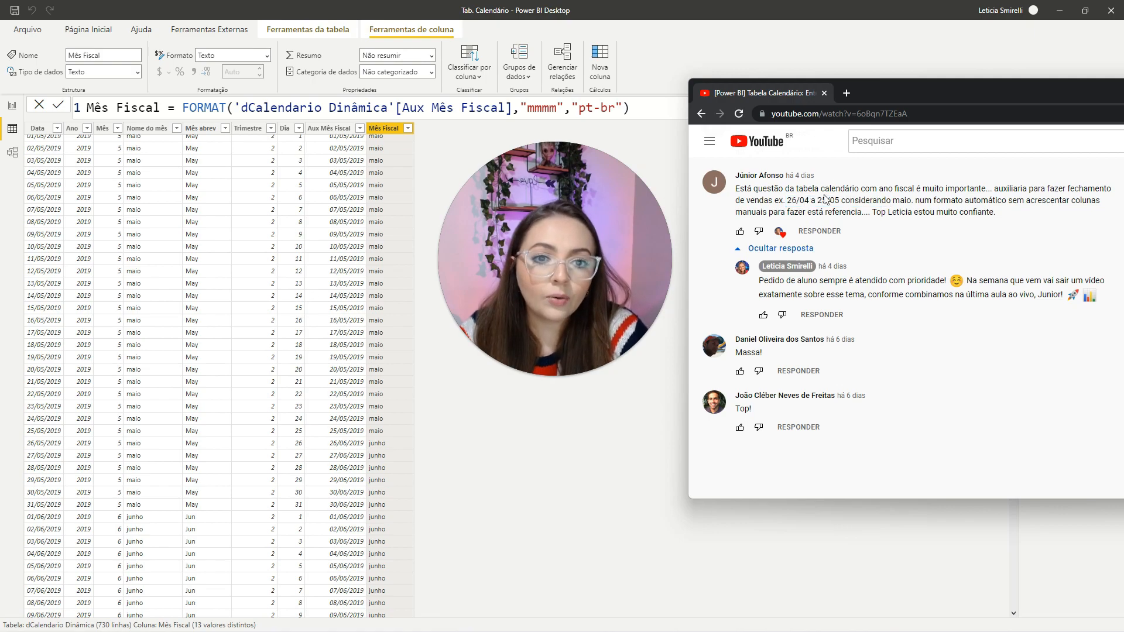
left_click_drag(816, 200, 913, 202)
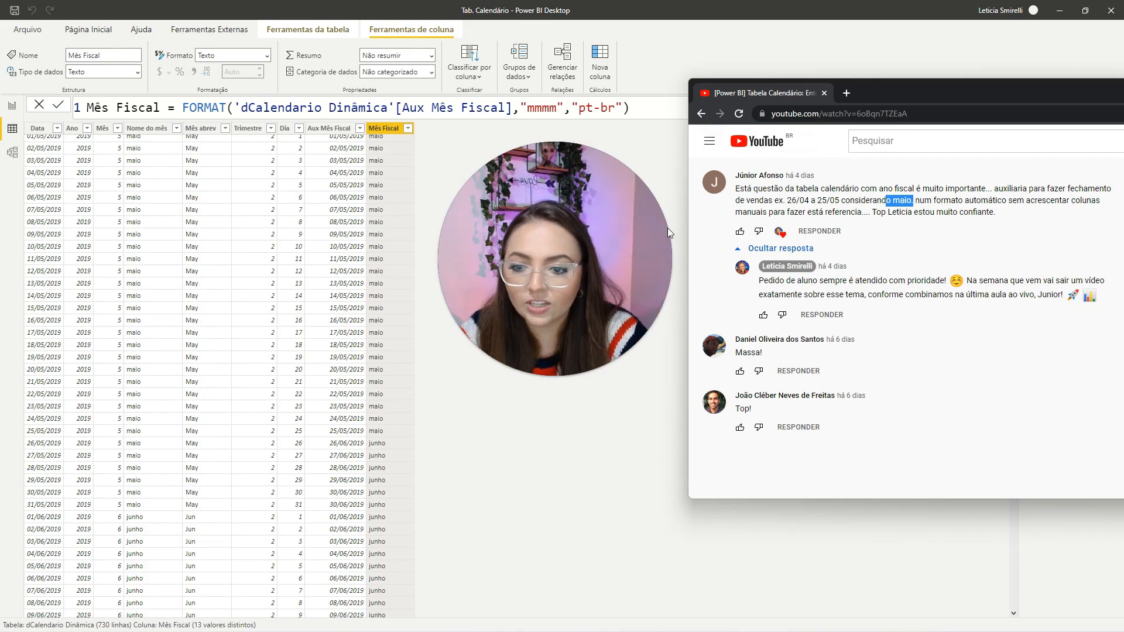
left_click_drag(612, 265, 698, 220)
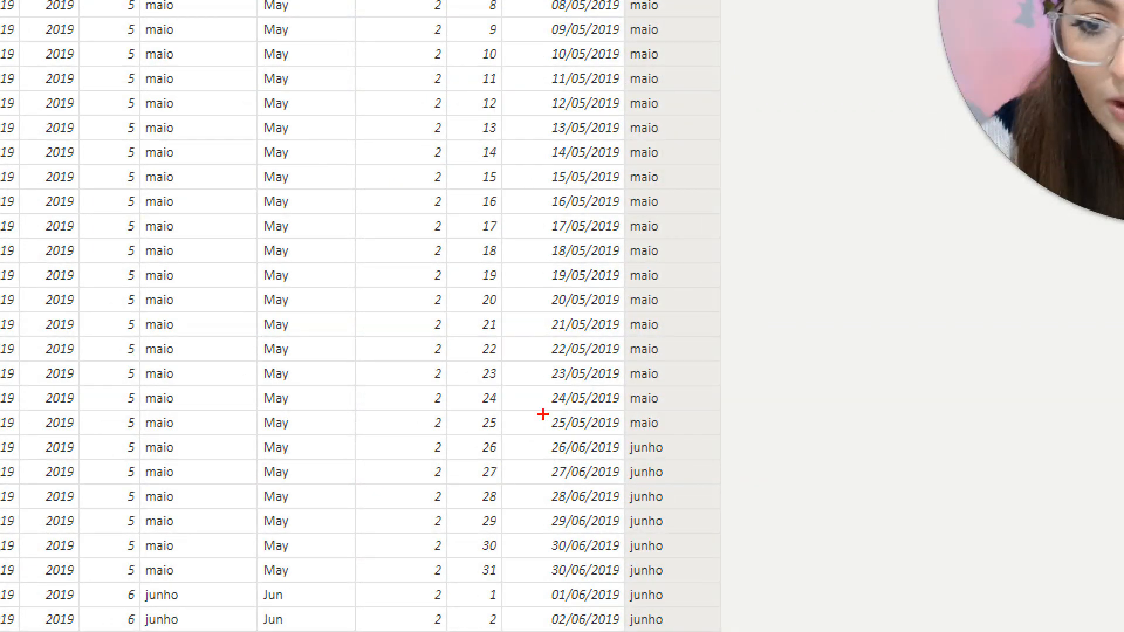
Mark the Aux Mês Fiscal and Mês Fiscal rows before and from 26 May 2019 to examine where the fiscal month changes.
left_click_drag(530, 437, 743, 614)
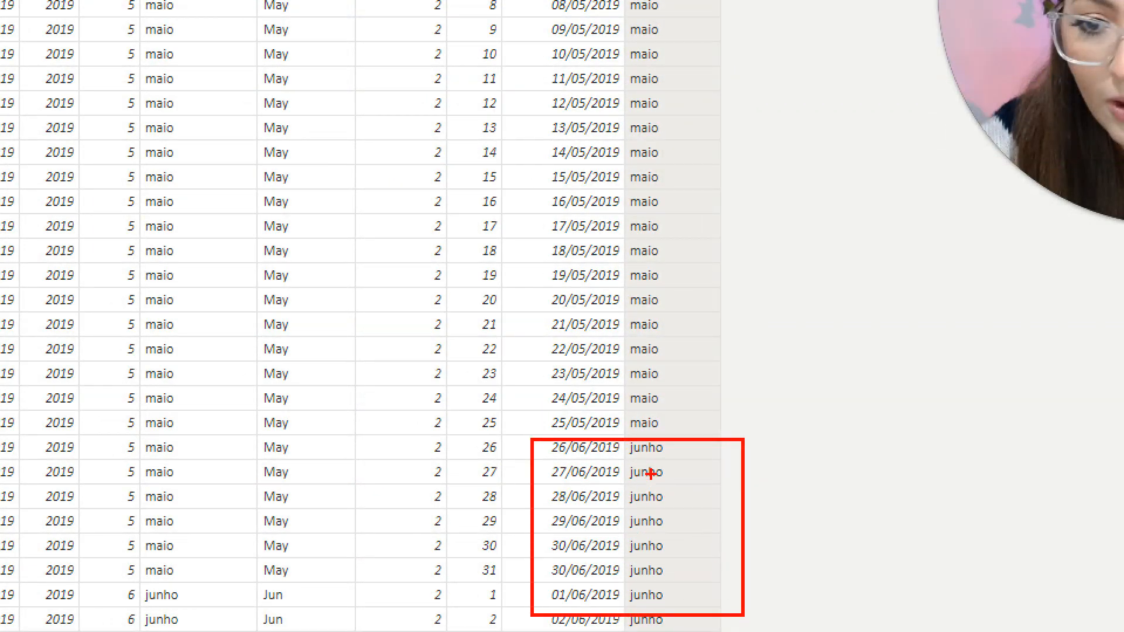
left_click_drag(693, 433, 511, 18)
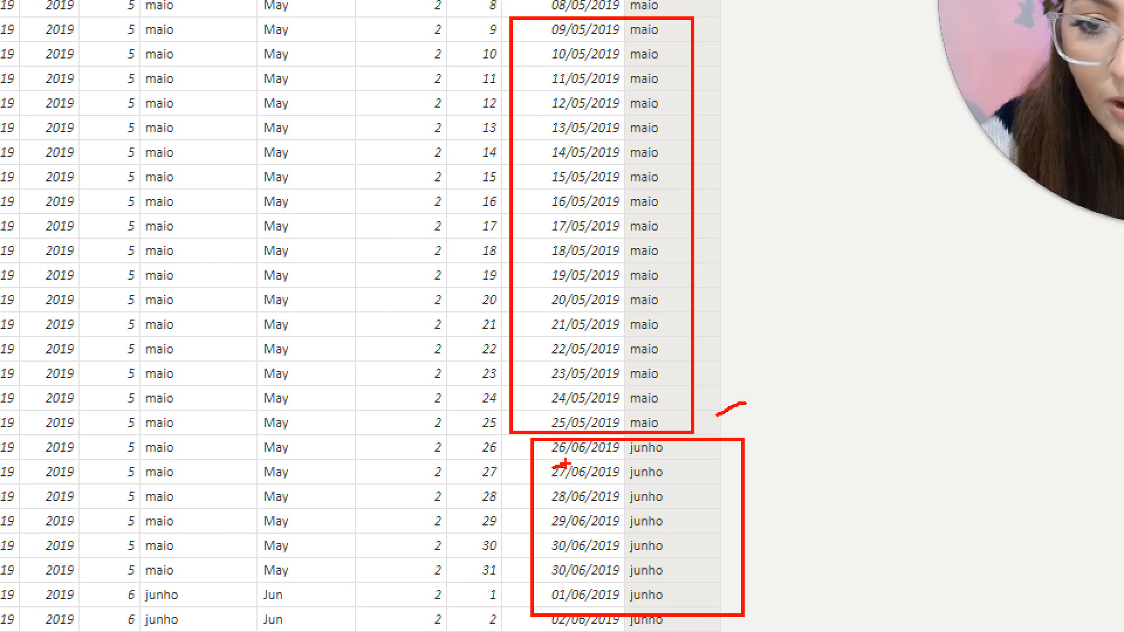
left_click_drag(765, 444, 778, 583)
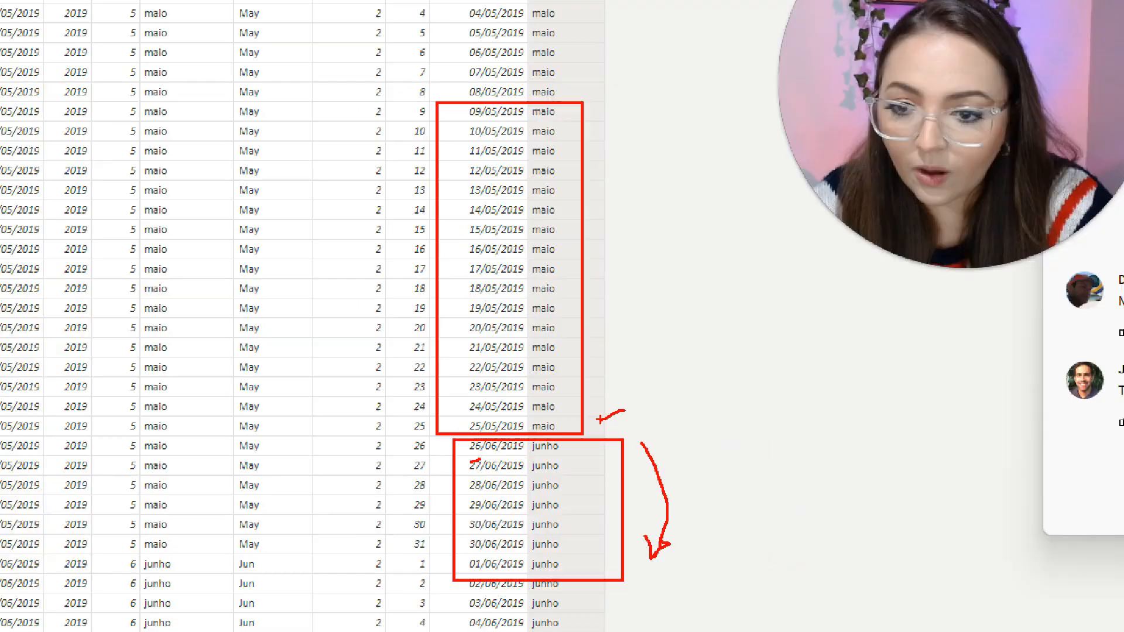
key("Escape")
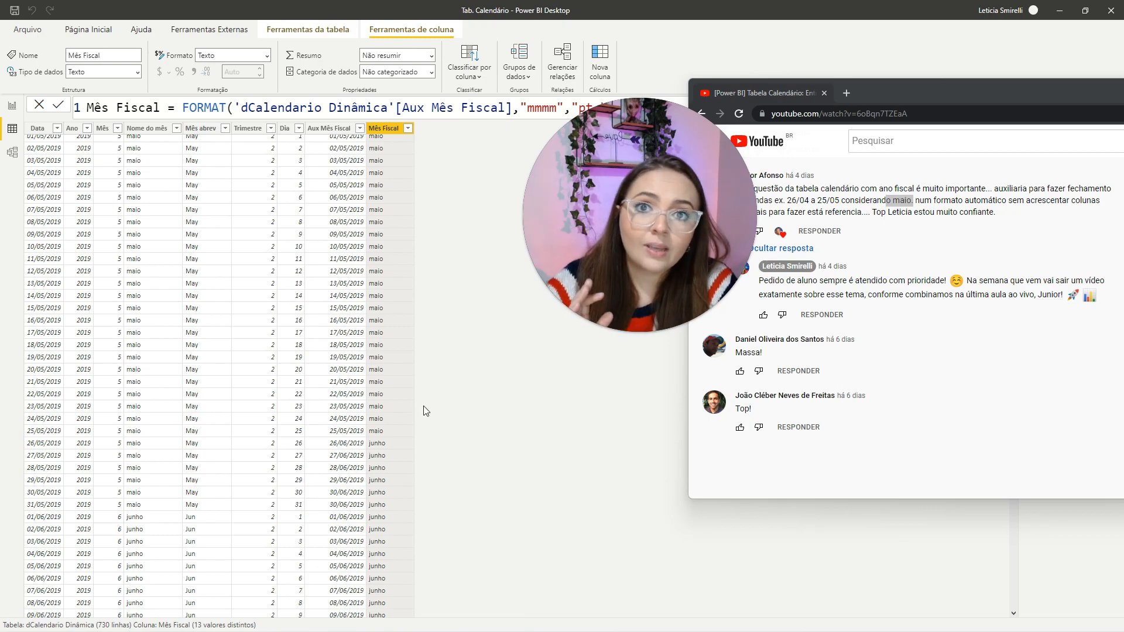
Check the Mês Fiscal values at the 25th-to-26th changeover in other months, including April 2019 and mid-2018.
scroll(421, 405, "up", 8)
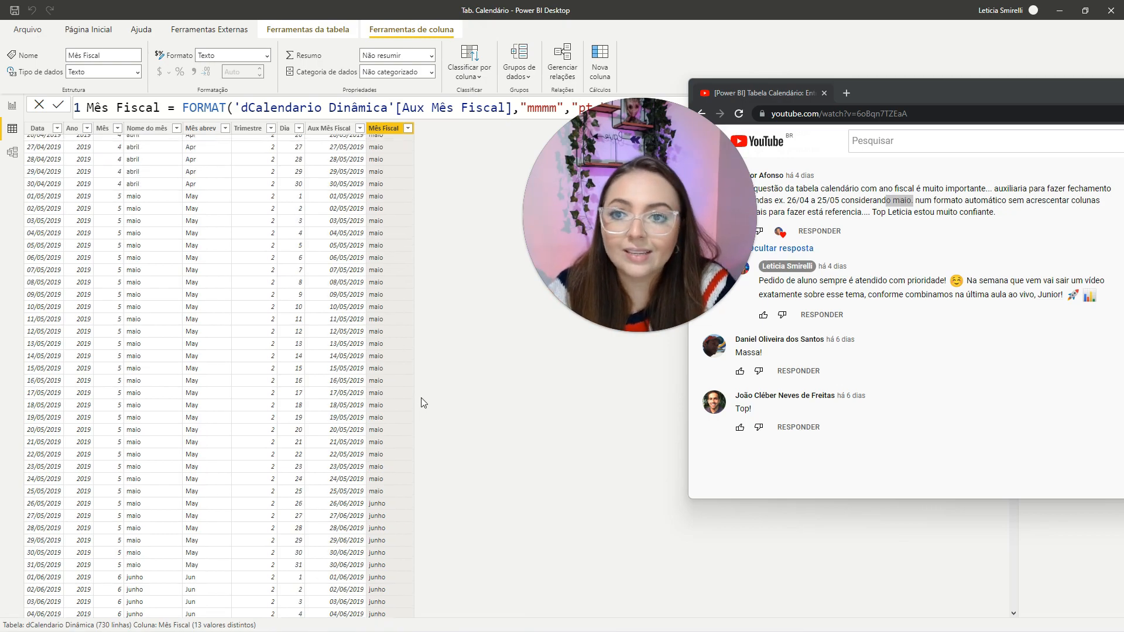
scroll(424, 403, "up", 14)
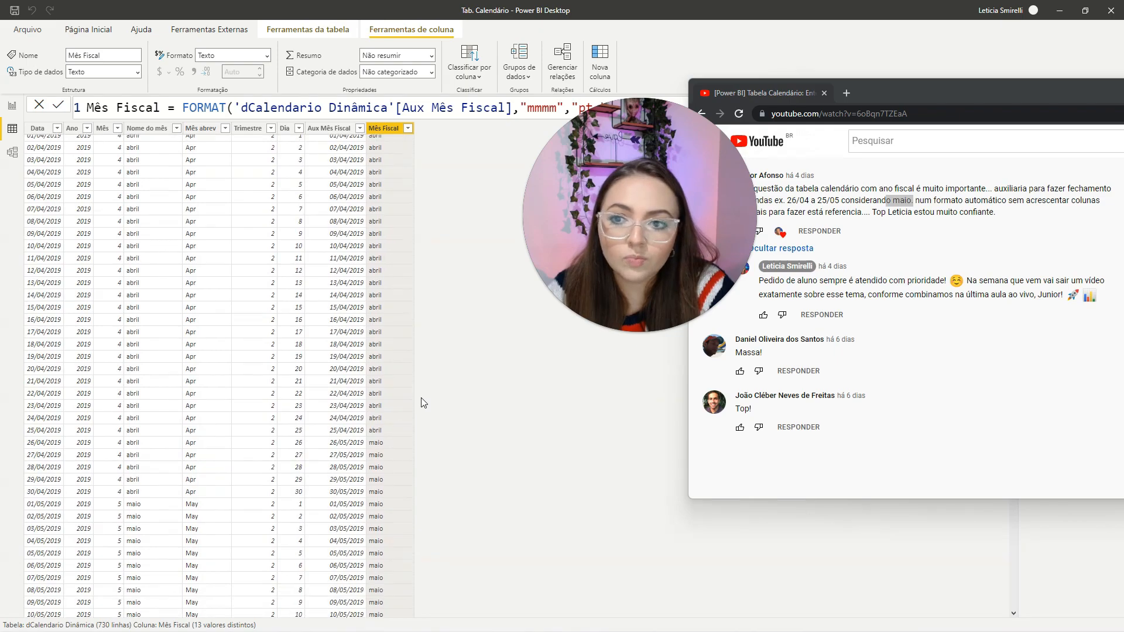
scroll(423, 402, "down", 4)
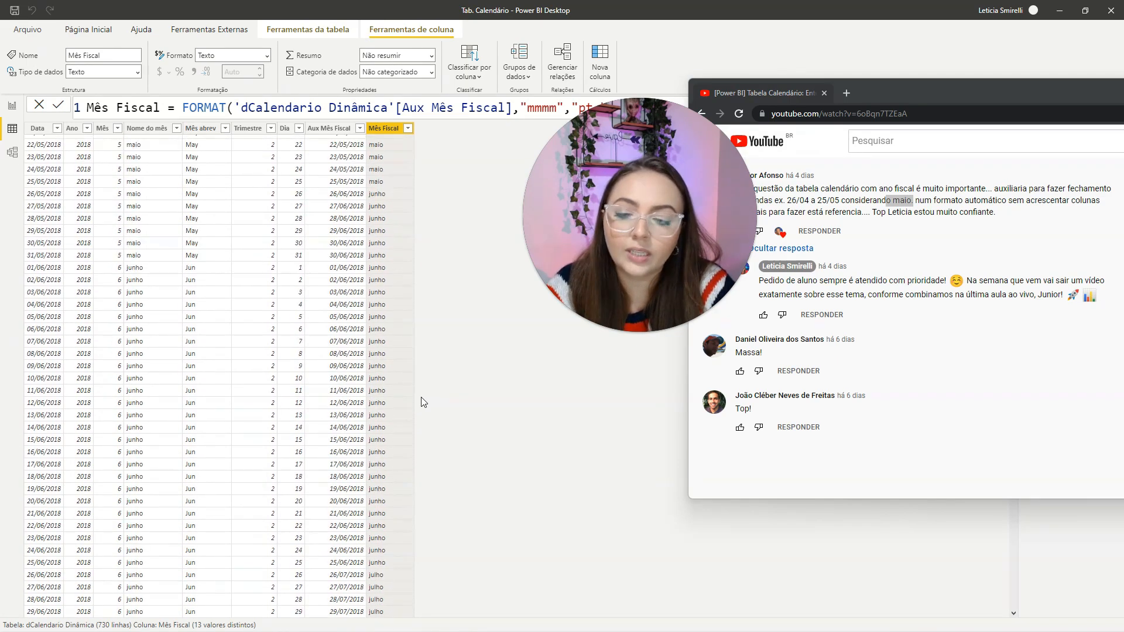
scroll(424, 403, "down", 8)
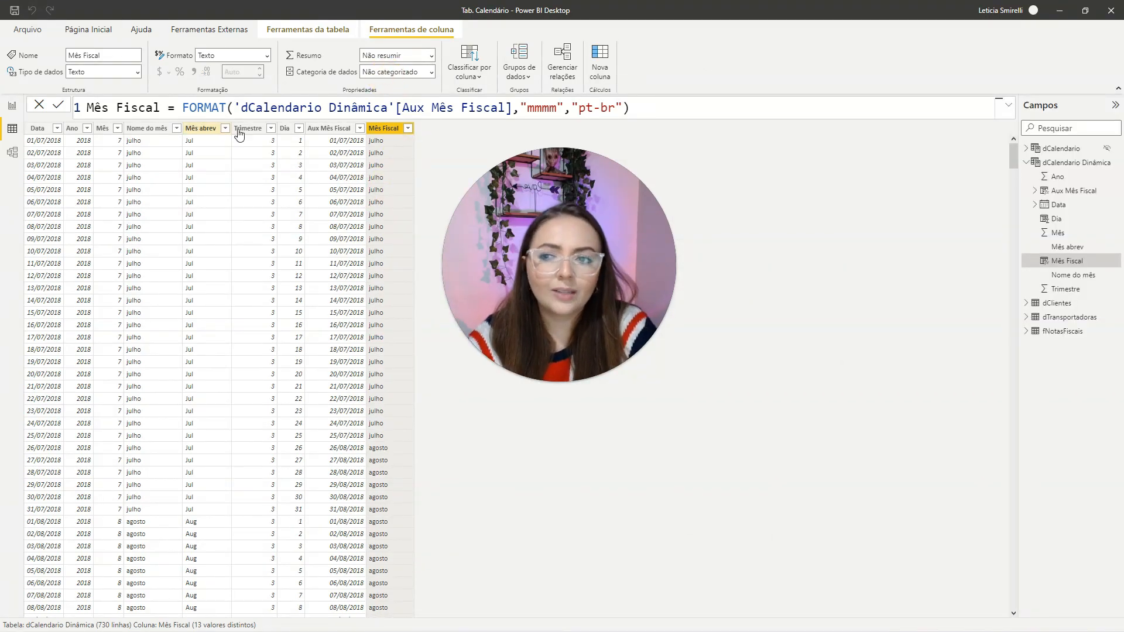
Review the Dia column's DAY formula and mark its place in the table.
left_click(285, 128)
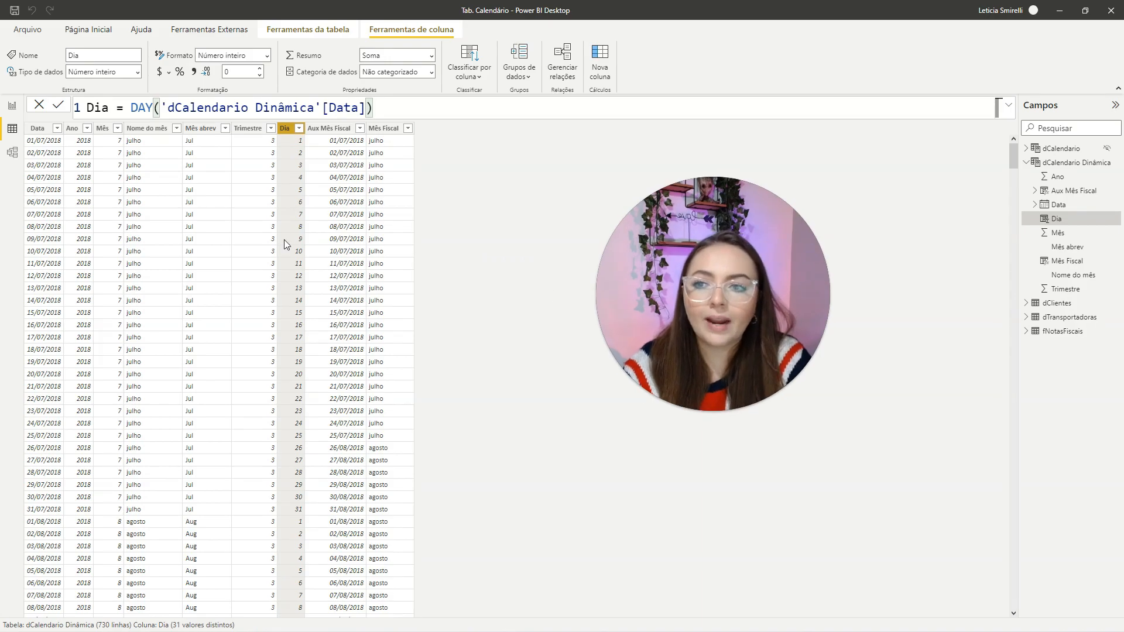
key("ctrl+1")
left_click(194, 163)
left_click_drag(362, 79, 419, 158)
key("Escape")
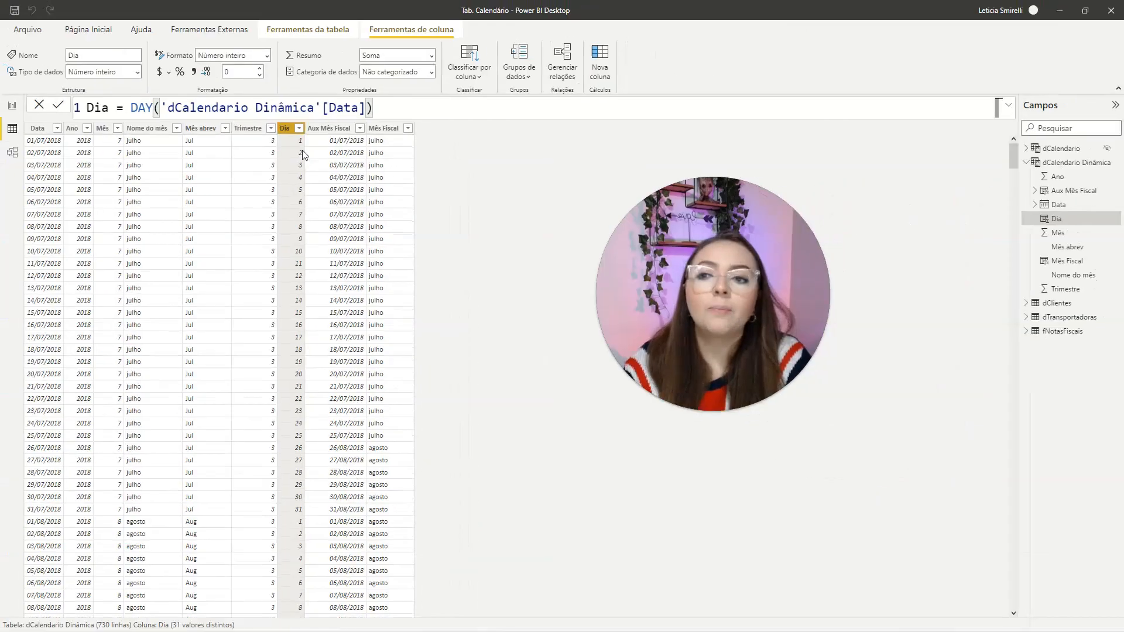
Review the Aux Mês Fiscal formula, marking the < 26 condition and the 1, MONTH arguments of DATEADD.
left_click(325, 128)
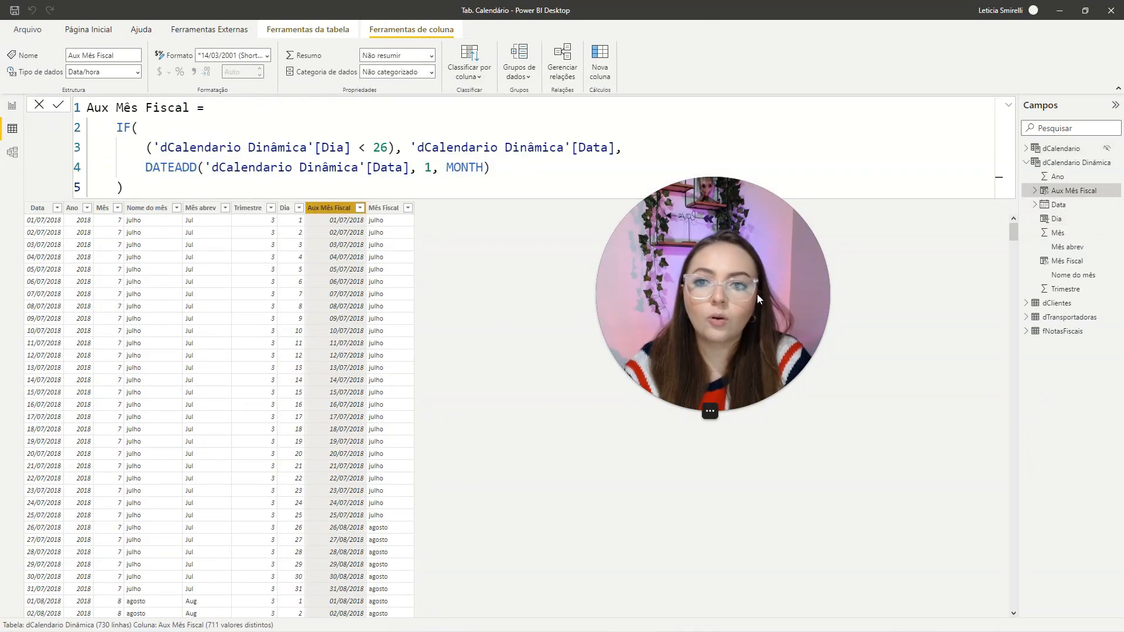
key("ctrl+1")
left_click(406, 170)
mouse_move(547, 363)
left_mouse_down()
mouse_move(625, 346)
mouse_move(684, 309)
left_mouse_up()
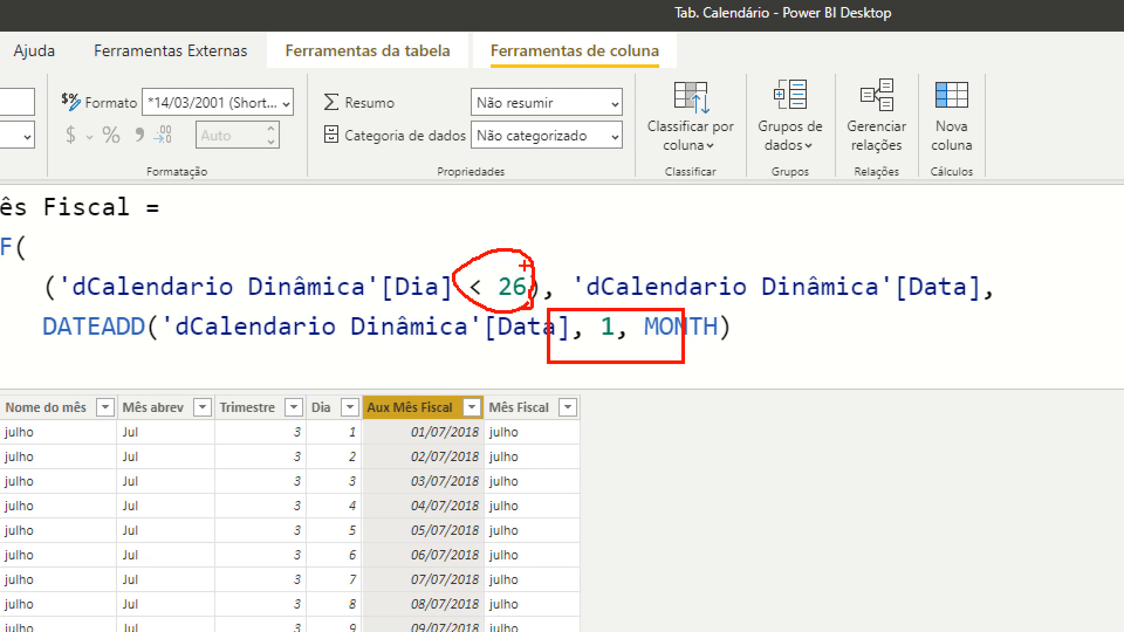
left_click_drag(522, 270, 610, 225)
key("Escape")
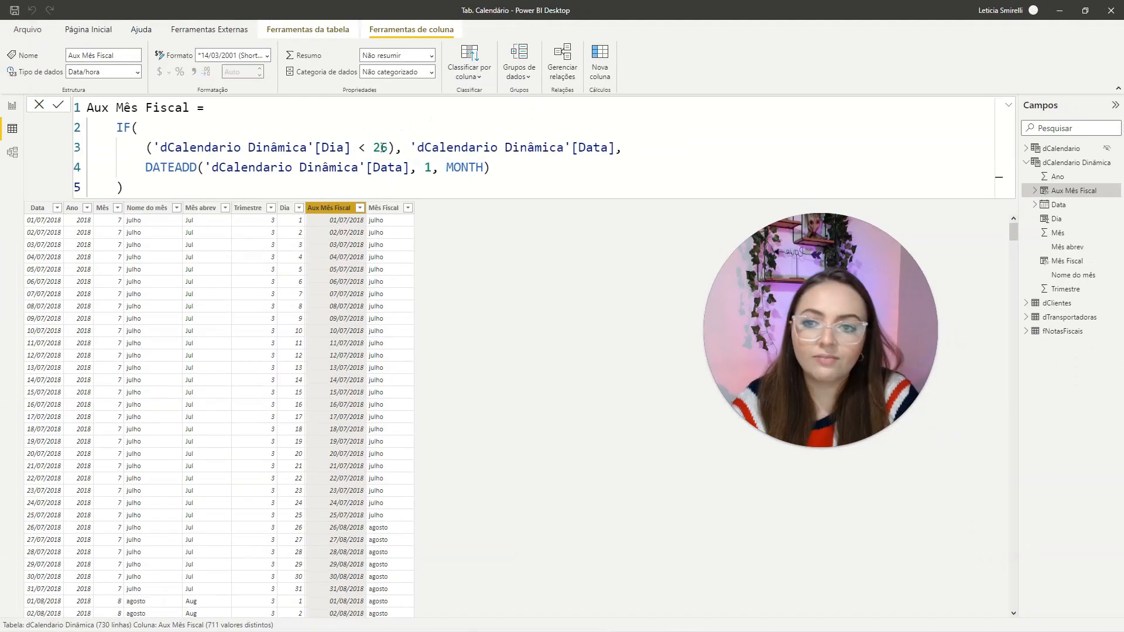
Show the Mês Fiscal formula, then outline the Nome do mês column and annotate it with "padrao".
left_click(377, 206)
key("ctrl+1")
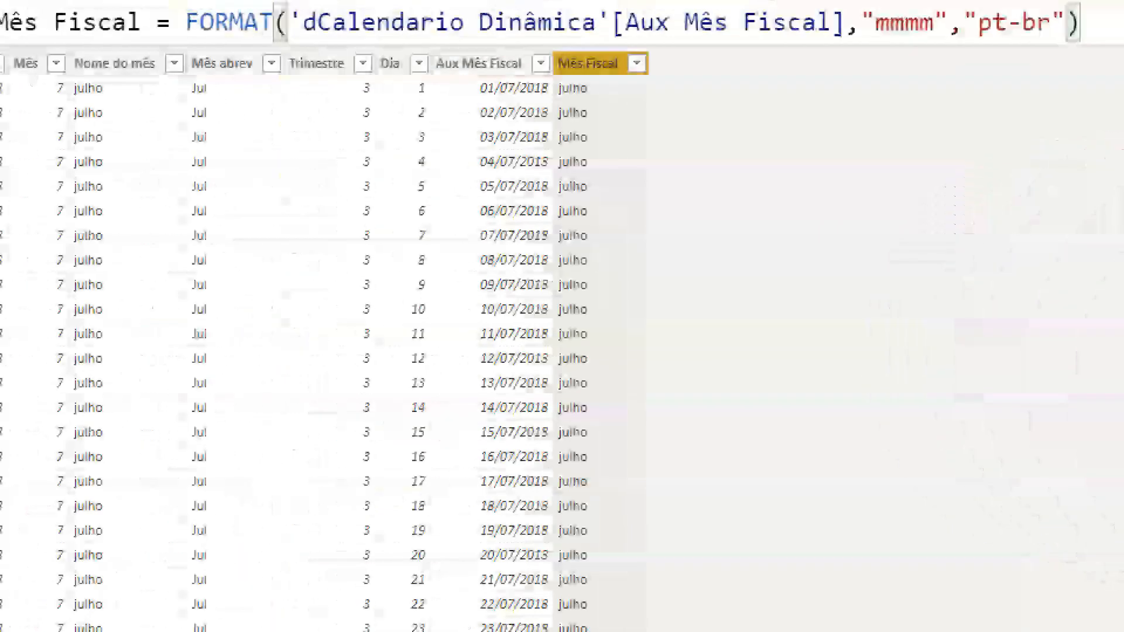
left_click(452, 306)
left_click_drag(239, 82, 364, 318)
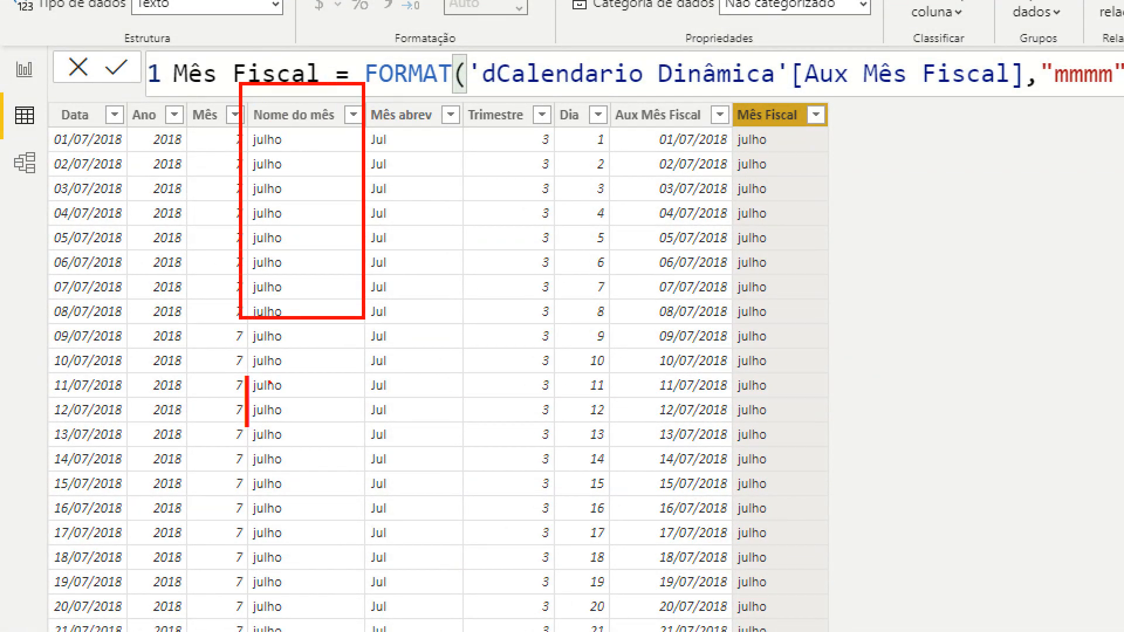
type("padrao")
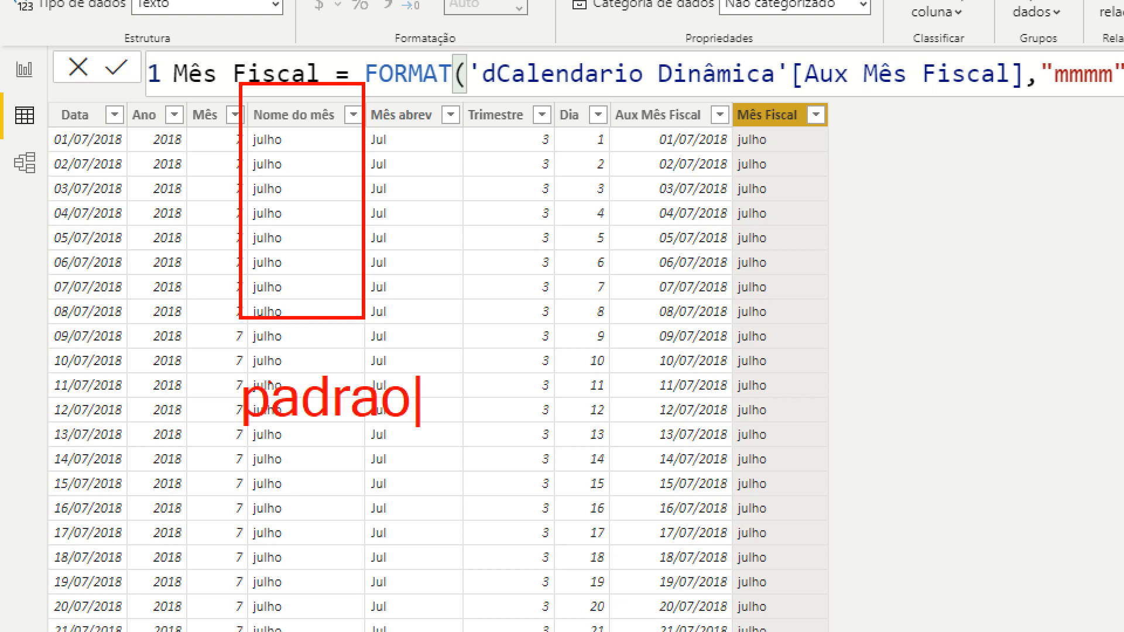
Outline the Mês Fiscal column and annotate it with "fiscal /" and "customiza", then clear the on-screen annotations.
left_click_drag(736, 86, 911, 449)
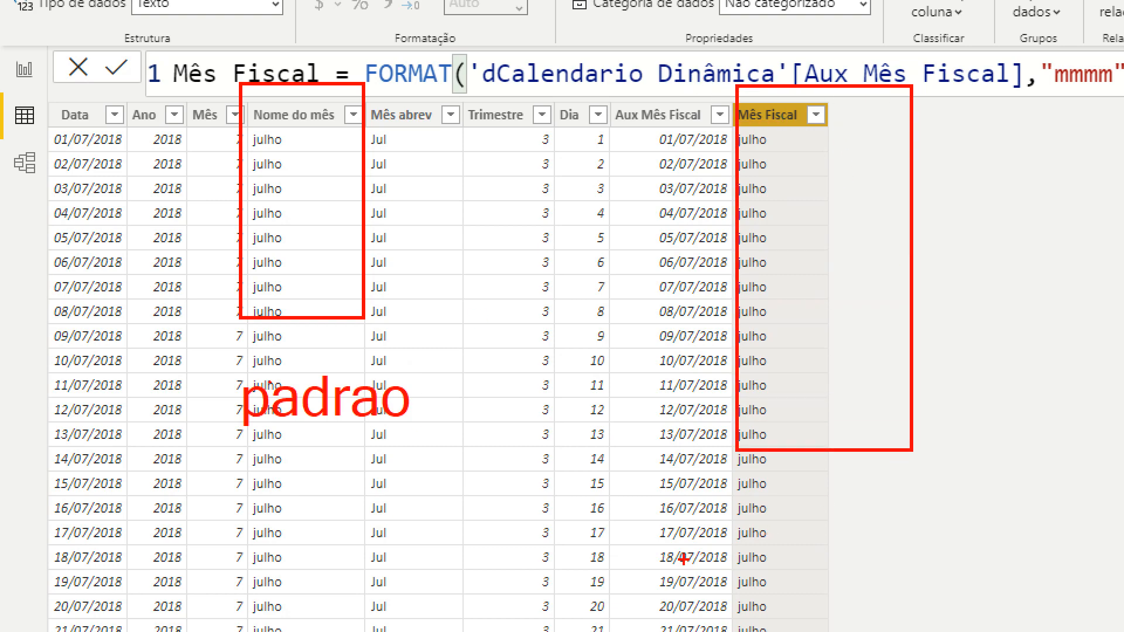
type("fiscas")
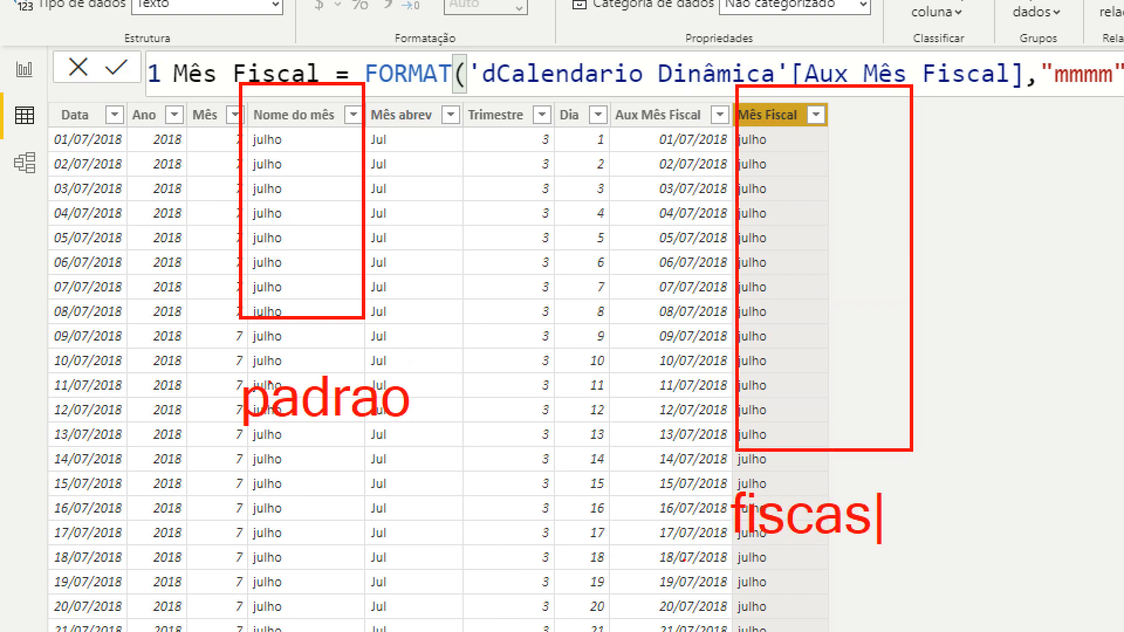
key("BackSpace")
type("l /")
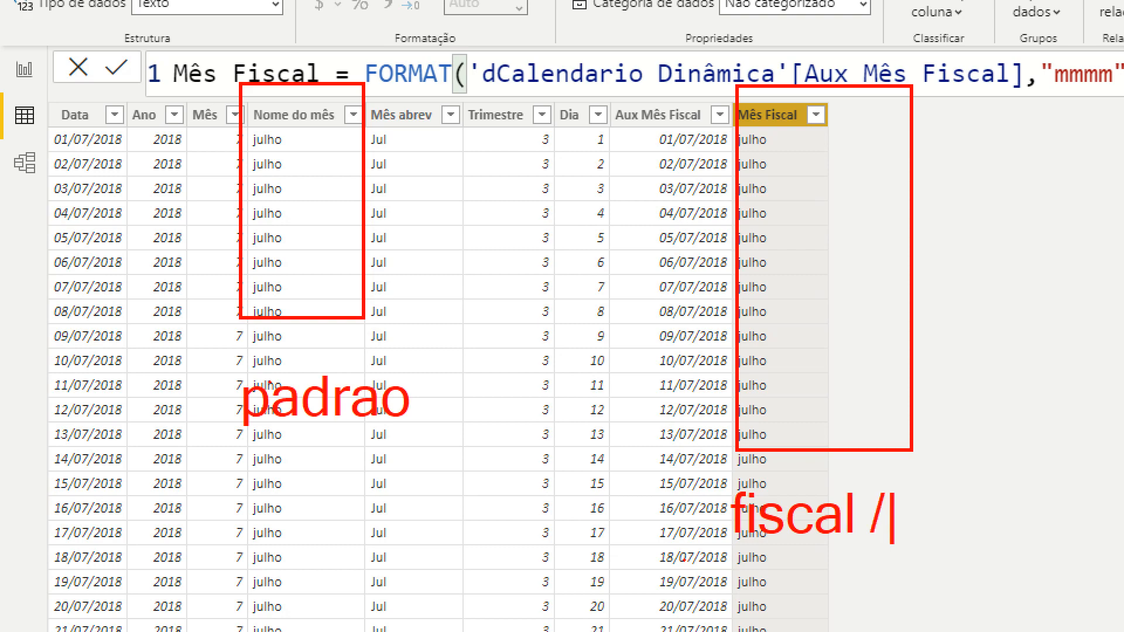
key("Return")
type("customiza")
key("Escape")
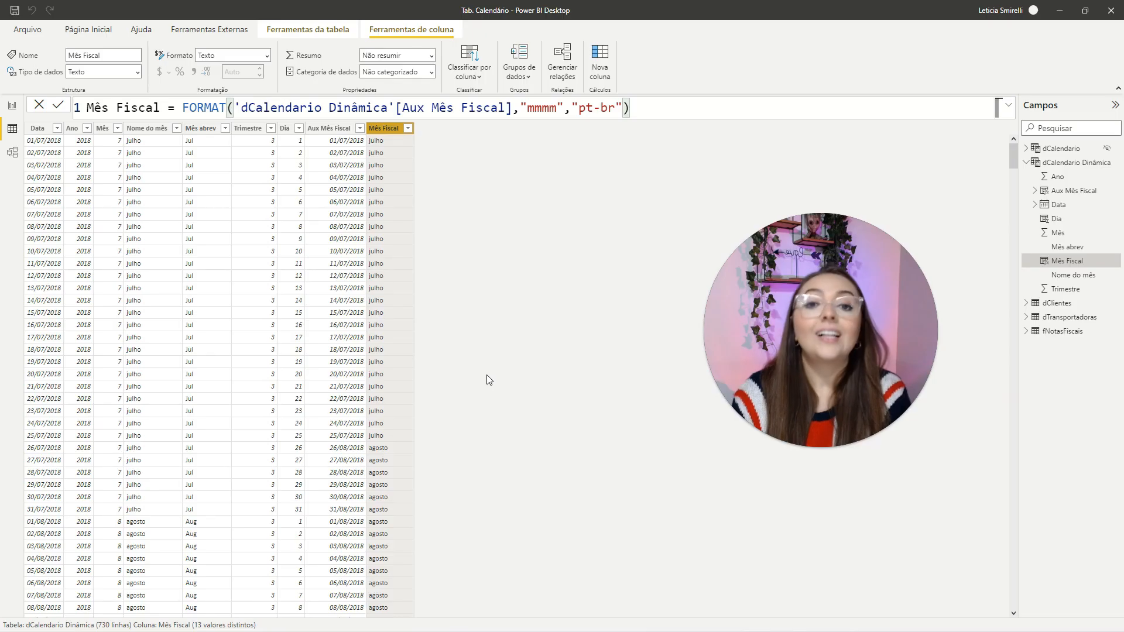